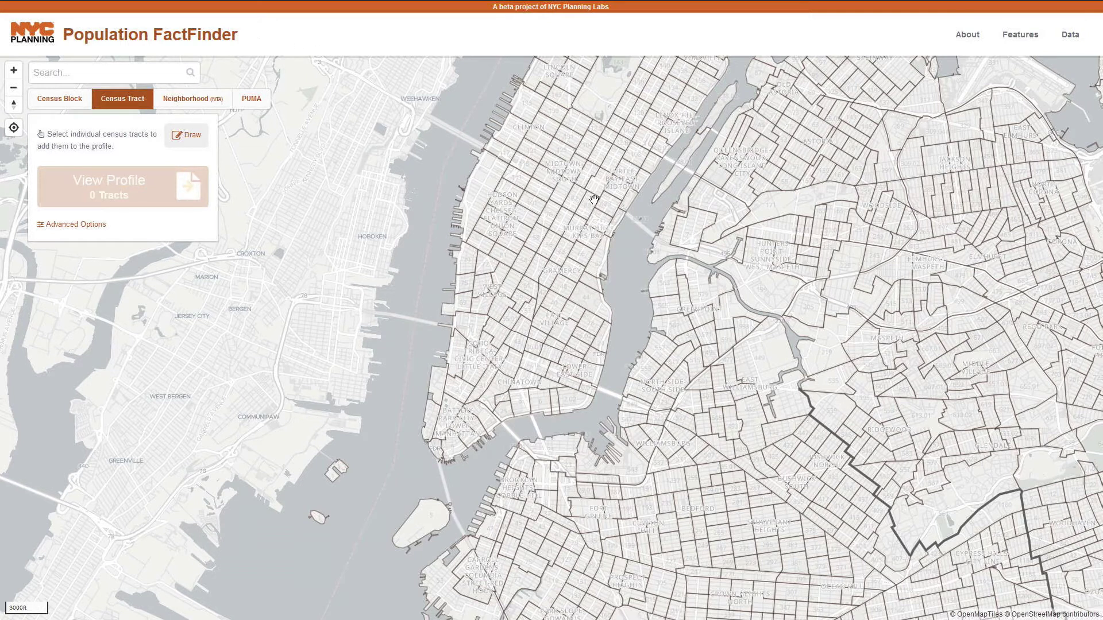
Select three census tracts in East Williamsburg, then deselect all of them.
click(770, 370)
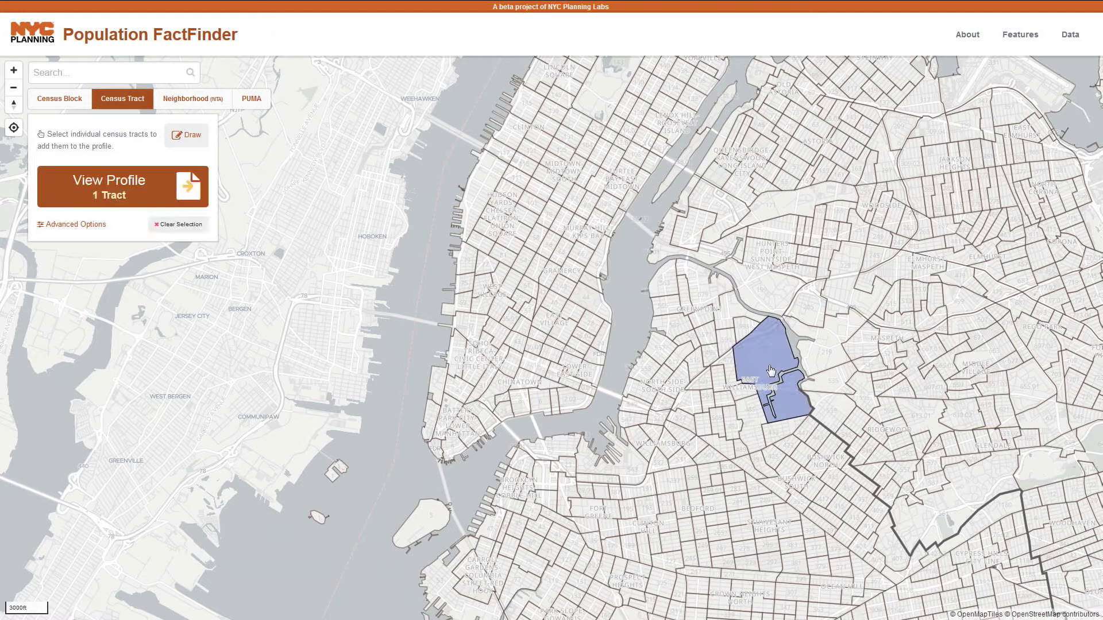
click(748, 328)
click(724, 345)
click(723, 343)
click(744, 332)
click(752, 359)
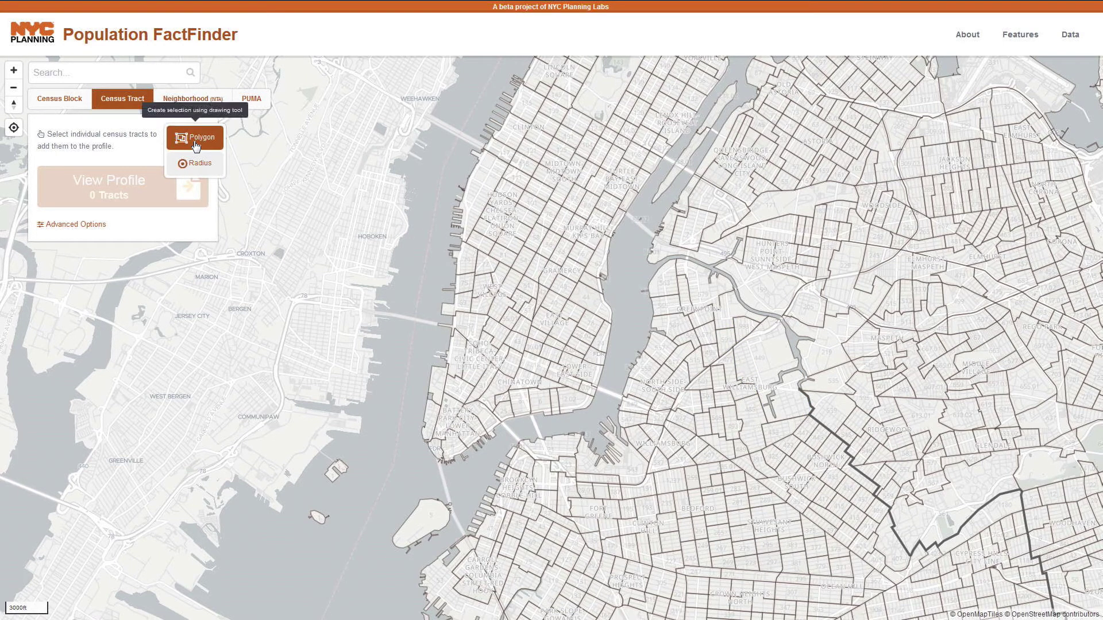
Draw a polygon selection near Chelsea capturing 17 tracts, then clear it.
click(196, 146)
click(532, 215)
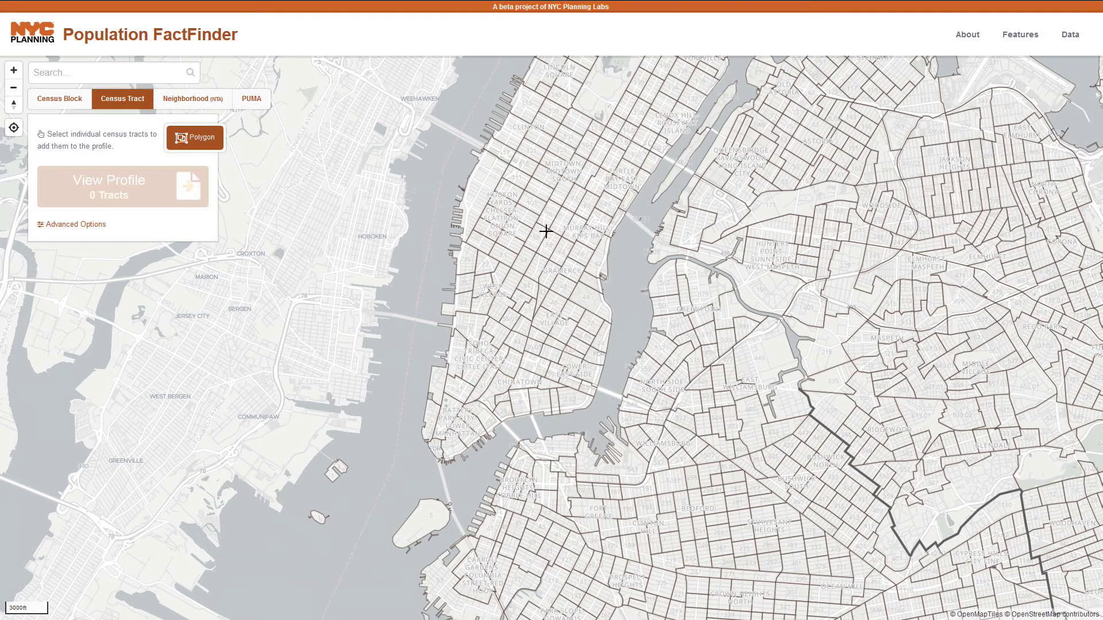
click(564, 258)
click(534, 310)
double_click(492, 285)
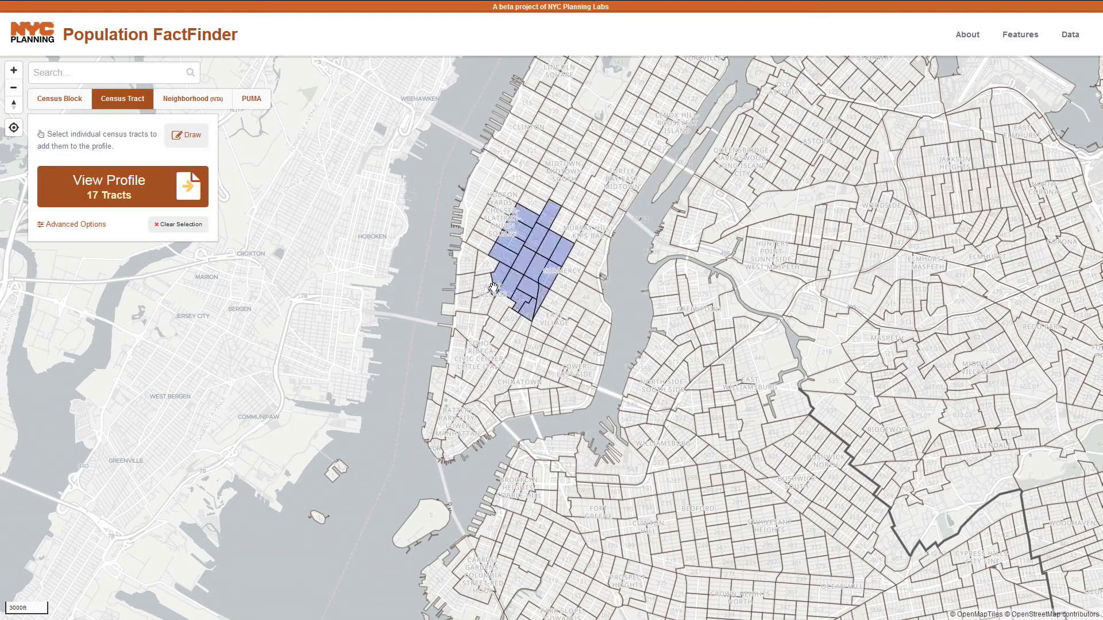
click(192, 232)
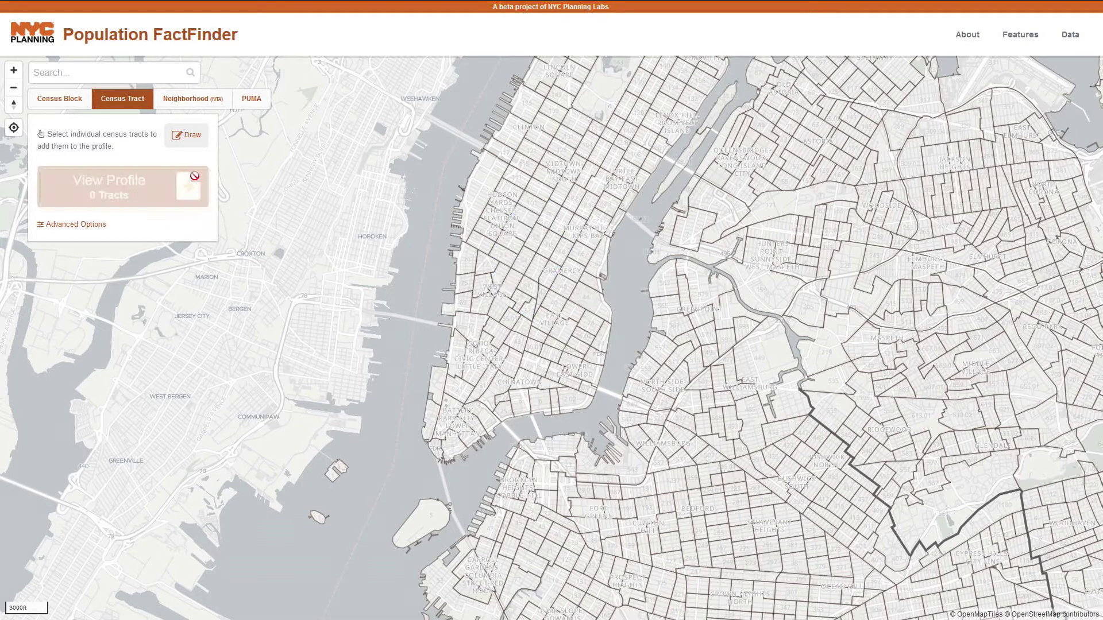
Draw a circular radius selection on Manhattan capturing 48 tracts, then clear it.
click(190, 136)
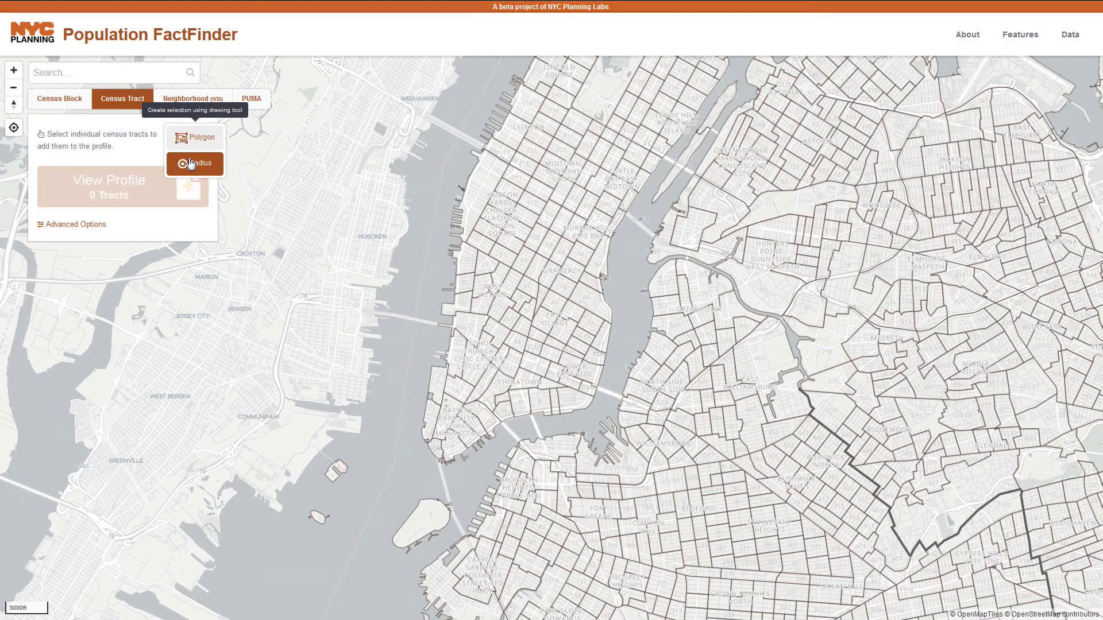
click(191, 164)
click(536, 261)
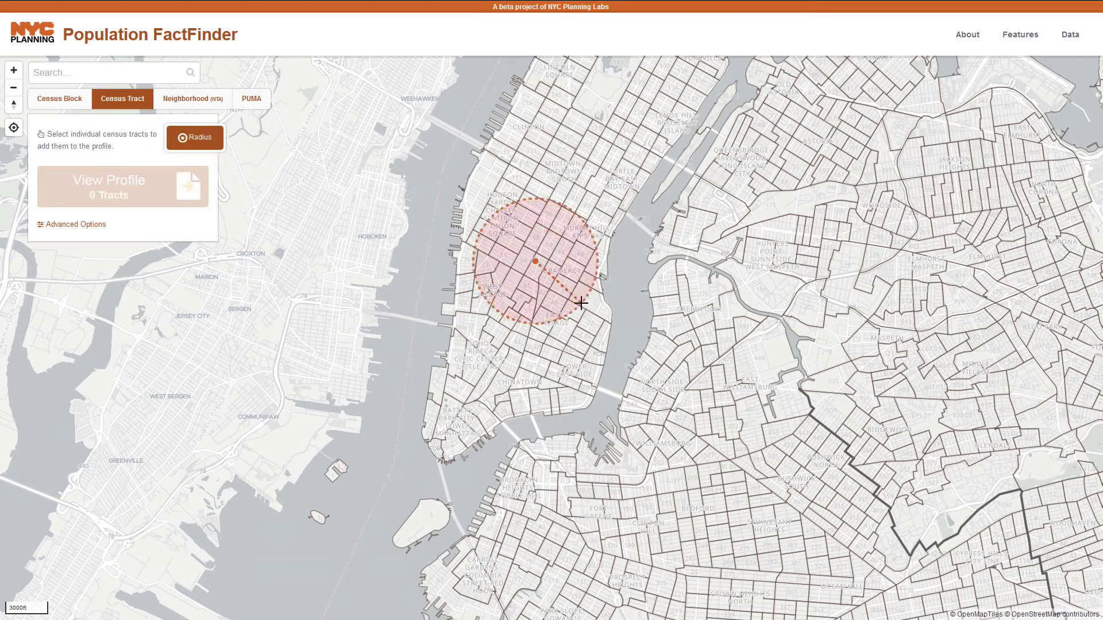
click(581, 303)
click(181, 224)
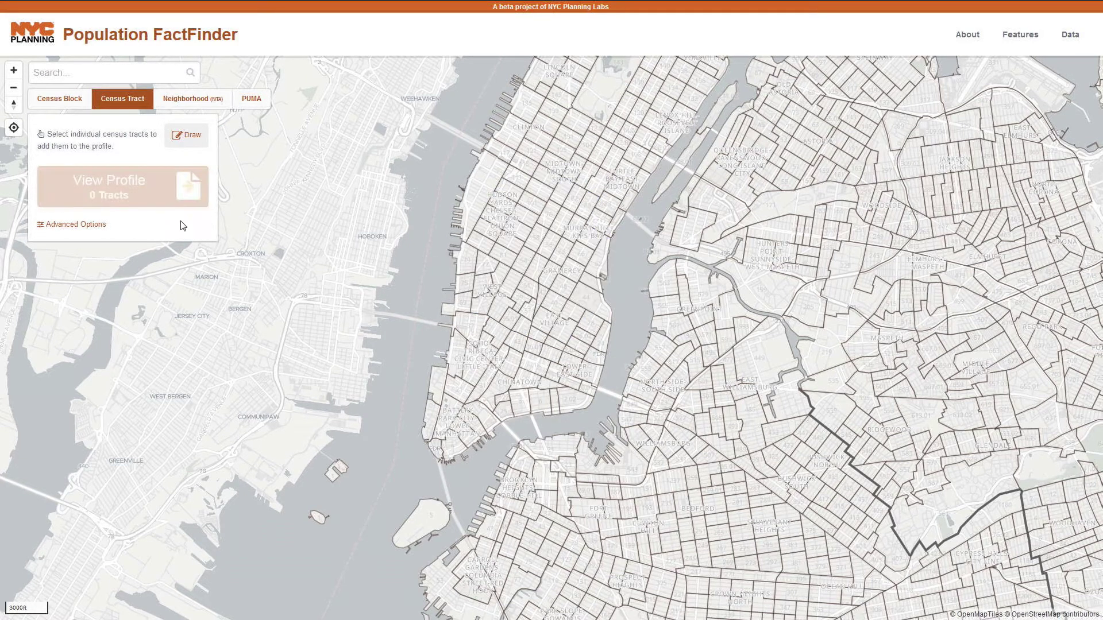
Search '18 beaver street', pick the Brooklyn match and select tract 389 there.
click(141, 74)
text(18 beaver)
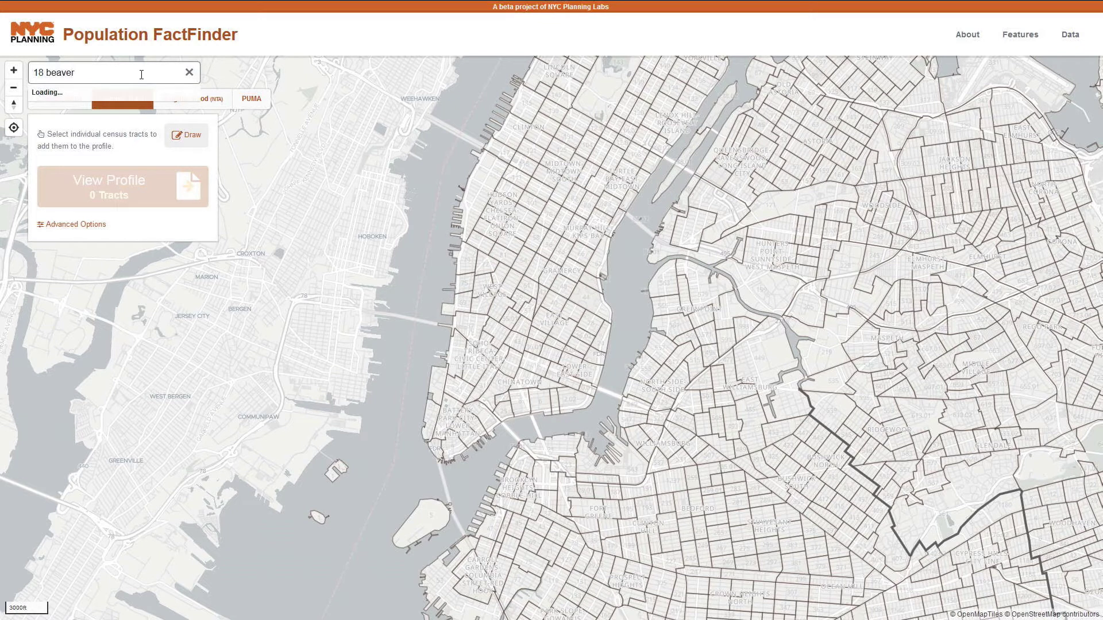
text( street)
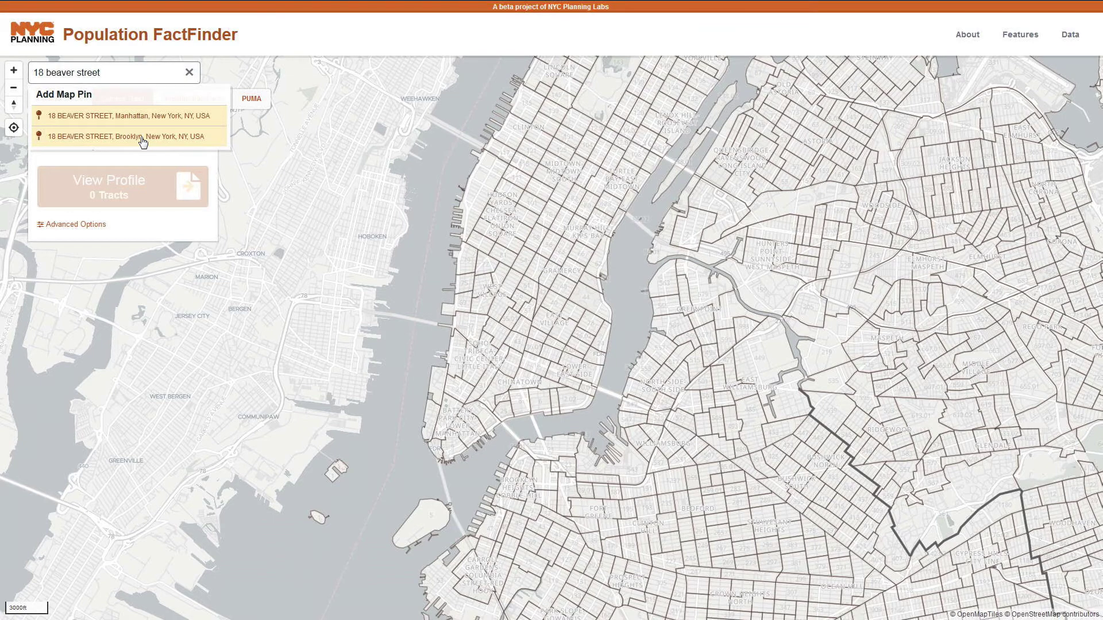
click(142, 137)
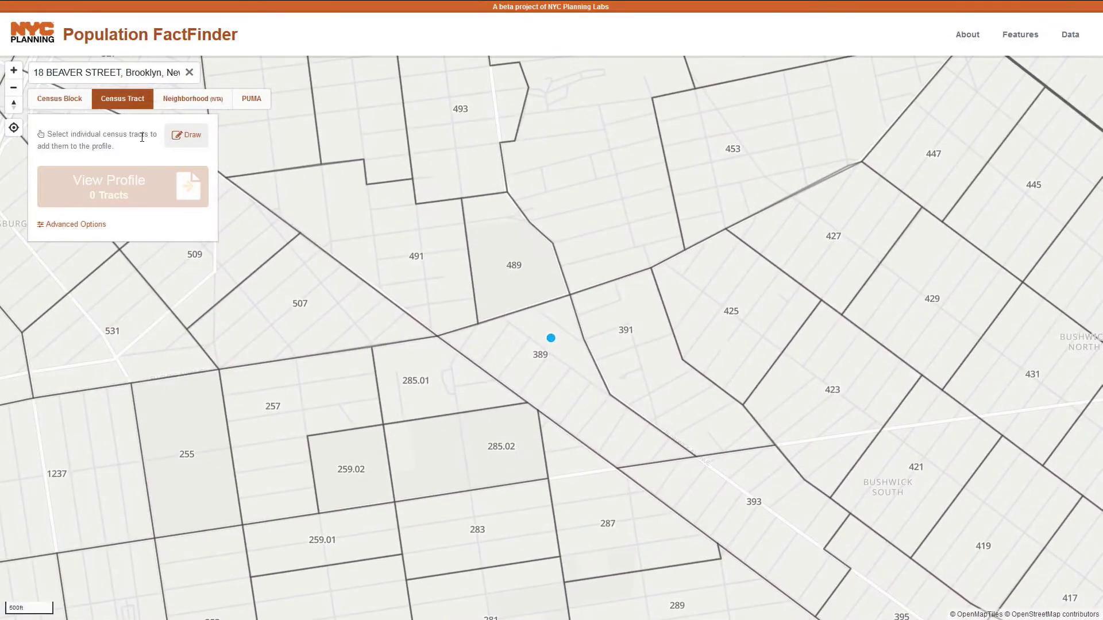
click(527, 360)
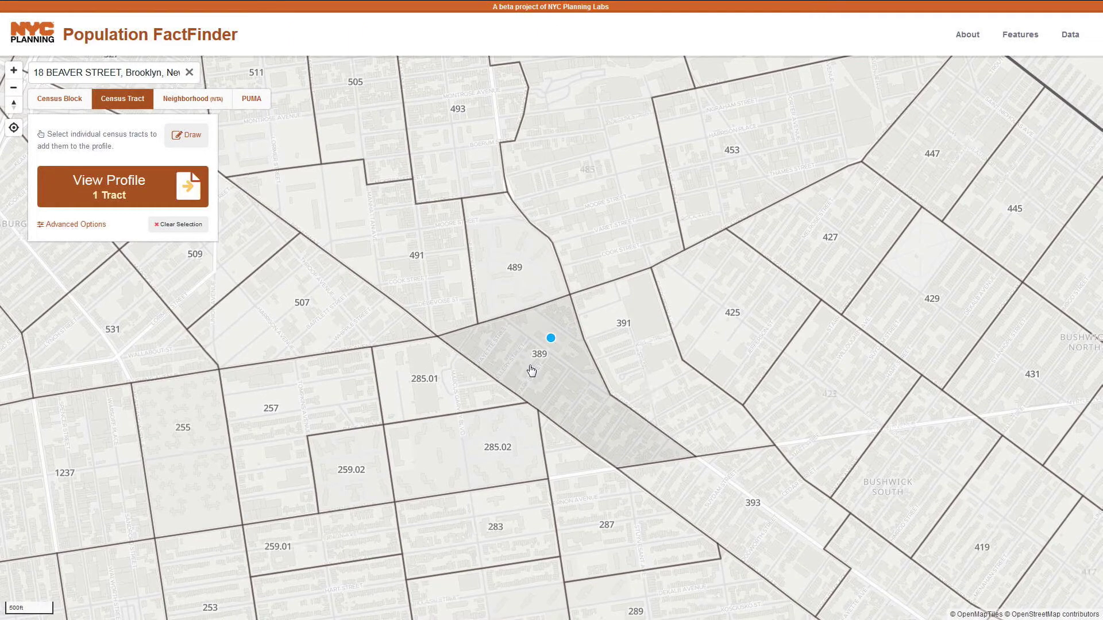
scroll(454, 327, down, 5)
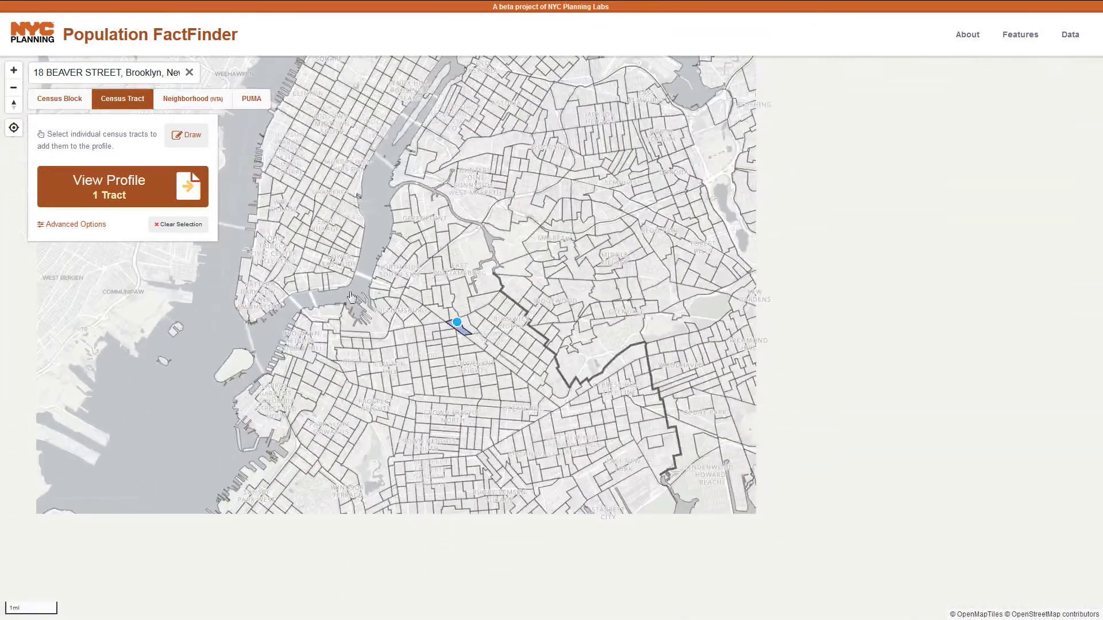
drag(346, 298, 448, 335)
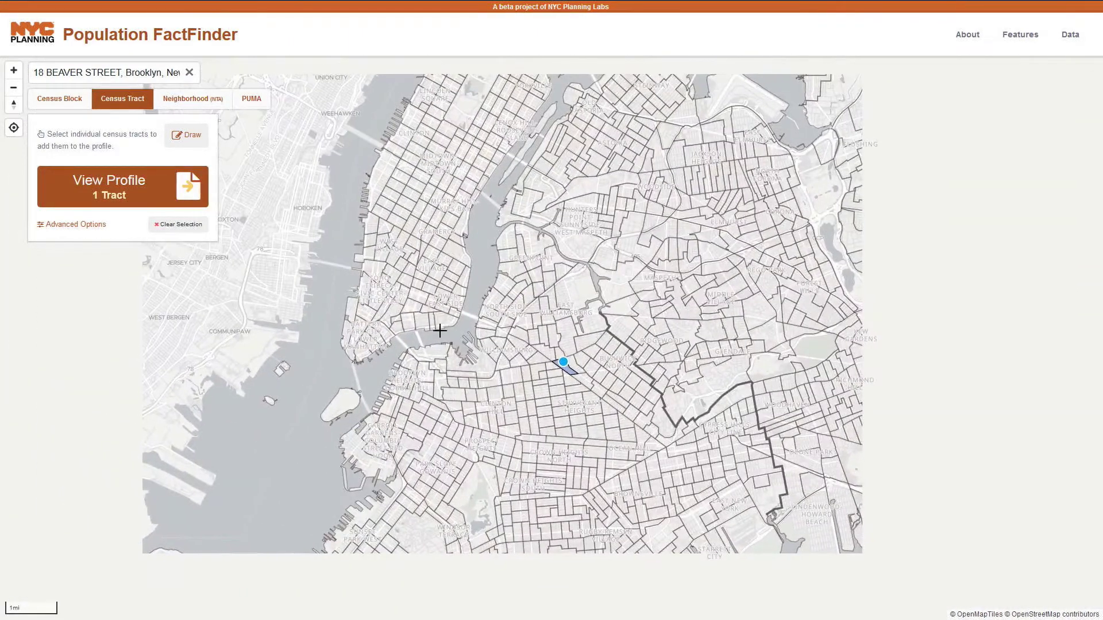
Expand Advanced Options and toggle the Thematic Maps, Subway System and Community Districts layers.
click(75, 225)
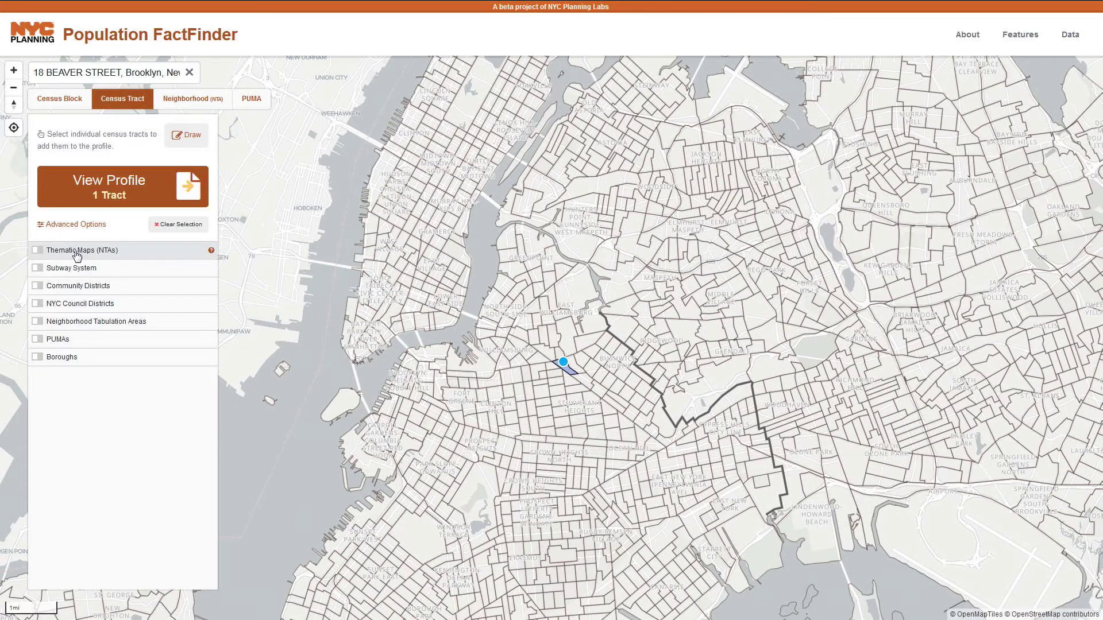
click(77, 252)
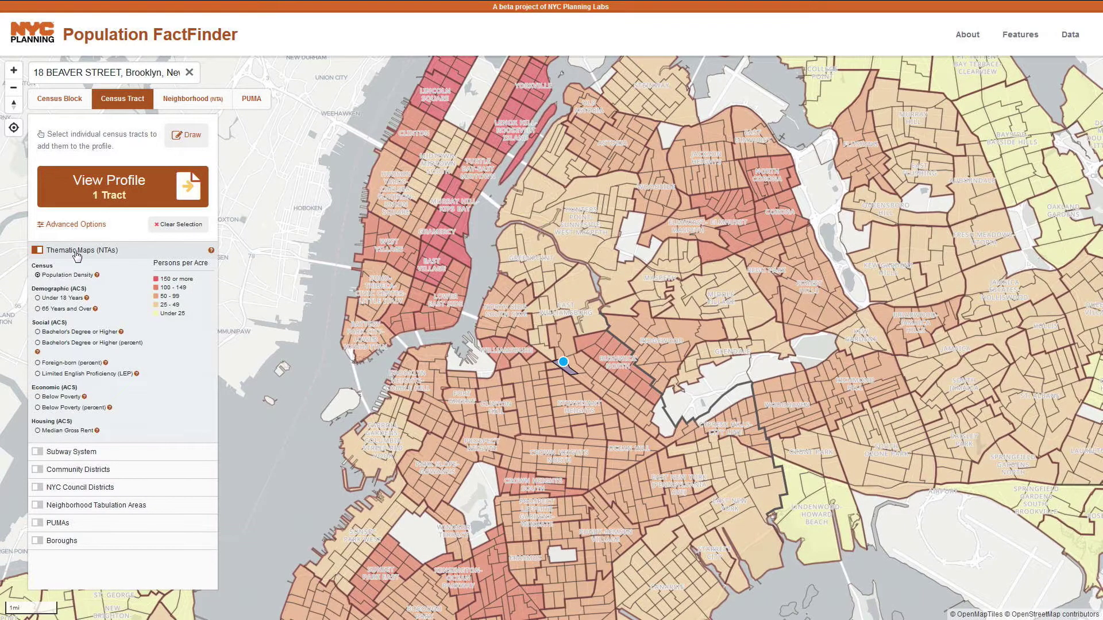
click(77, 251)
click(78, 268)
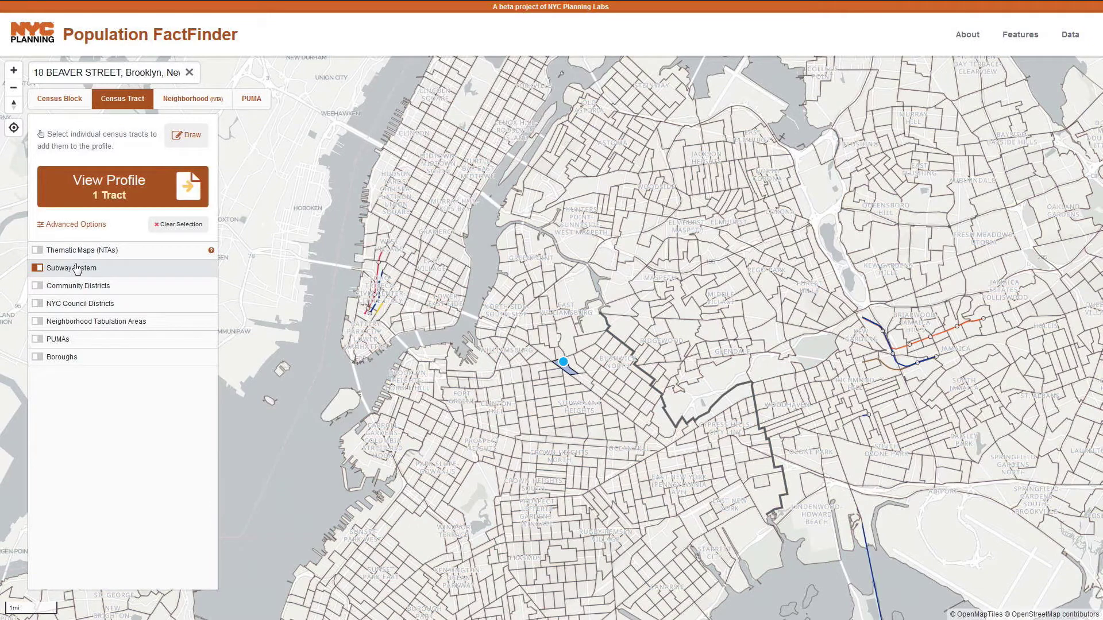
click(81, 285)
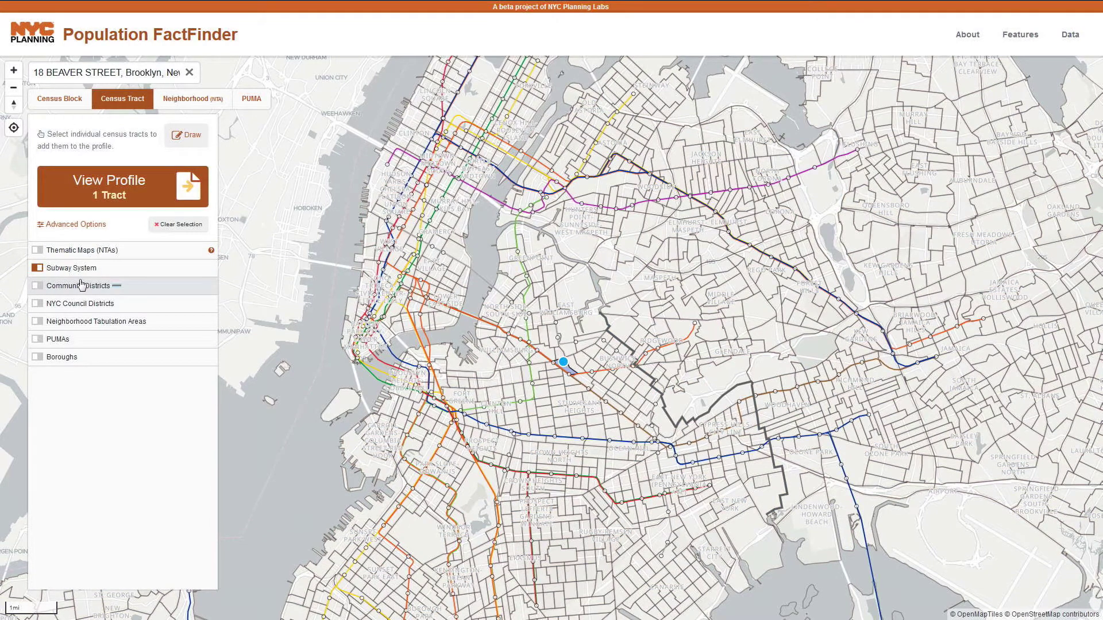
click(82, 268)
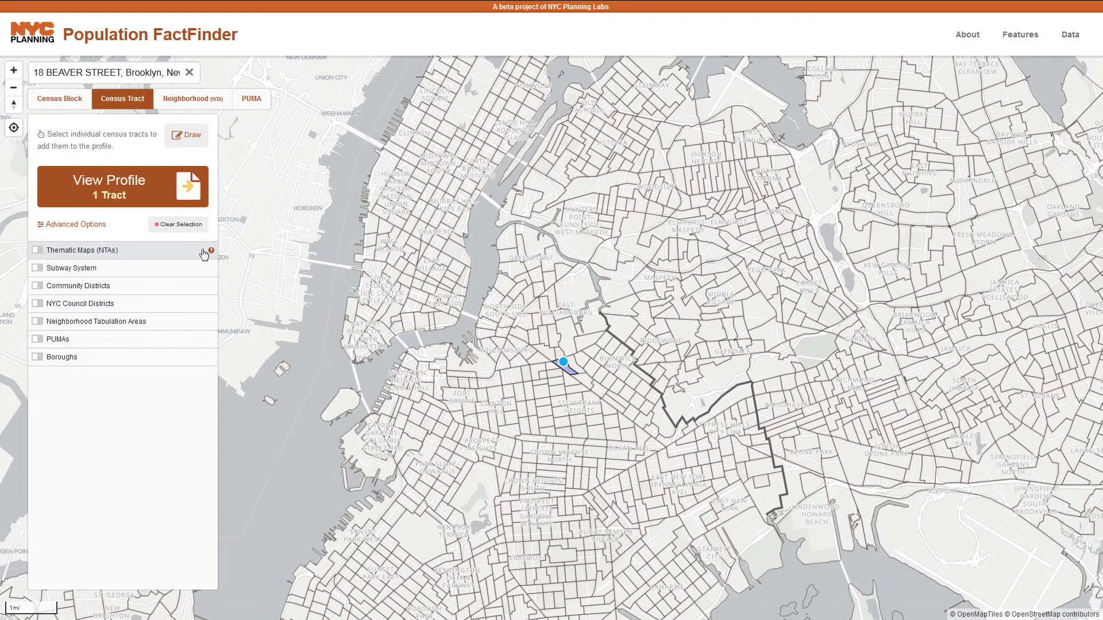
mouse_move(211, 253)
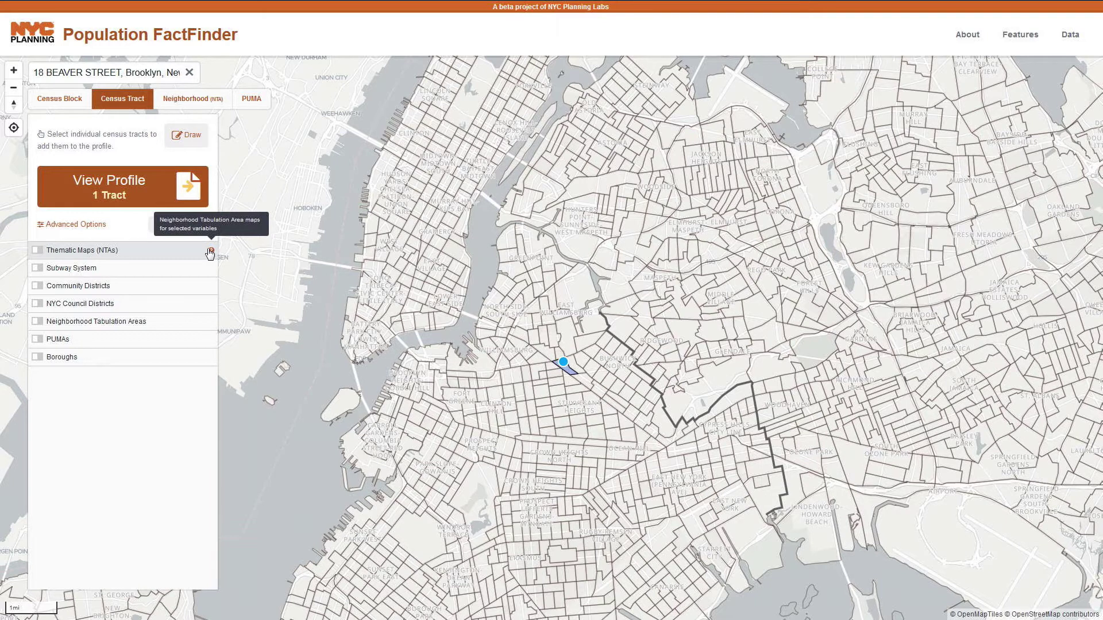
Try the Census Block, Neighborhood (NTA) and PUMA tabs, then view the two selected NTAs' profile.
click(94, 230)
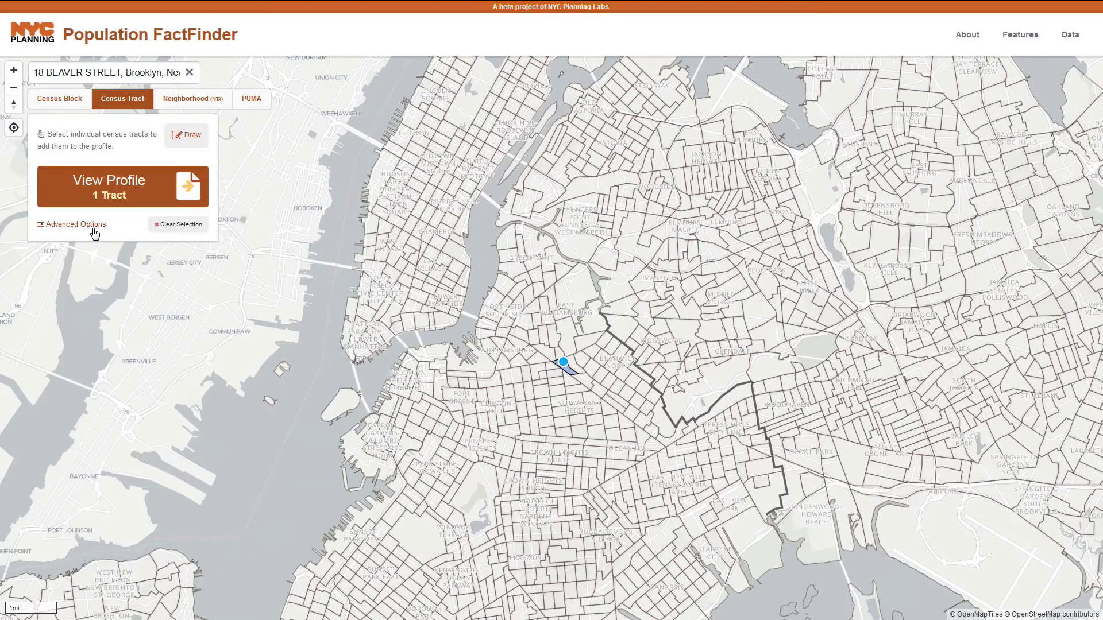
click(78, 101)
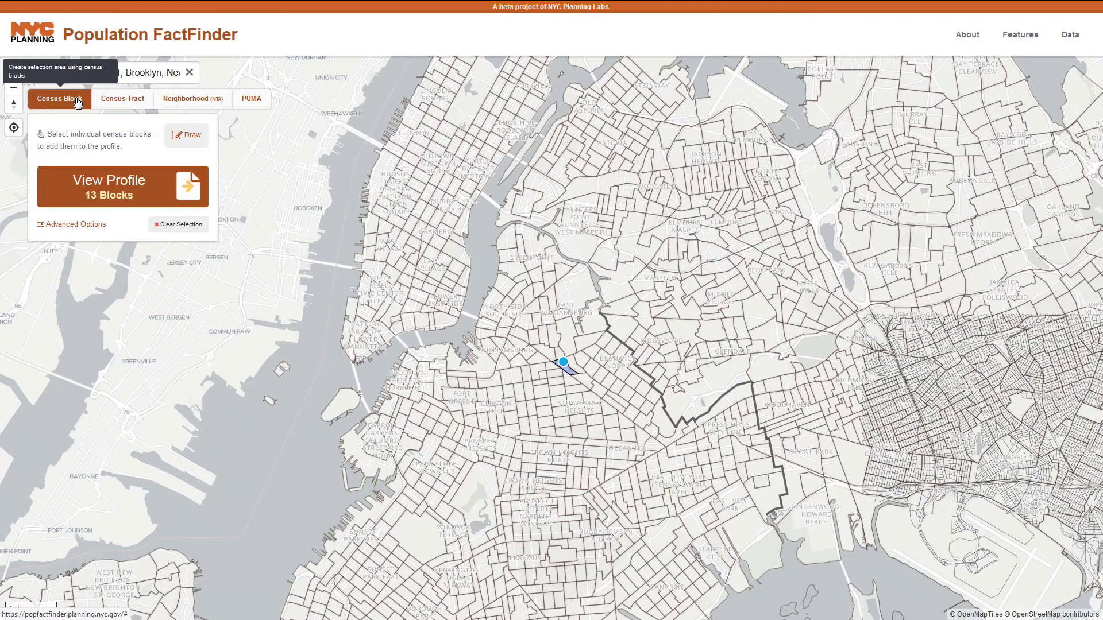
click(187, 103)
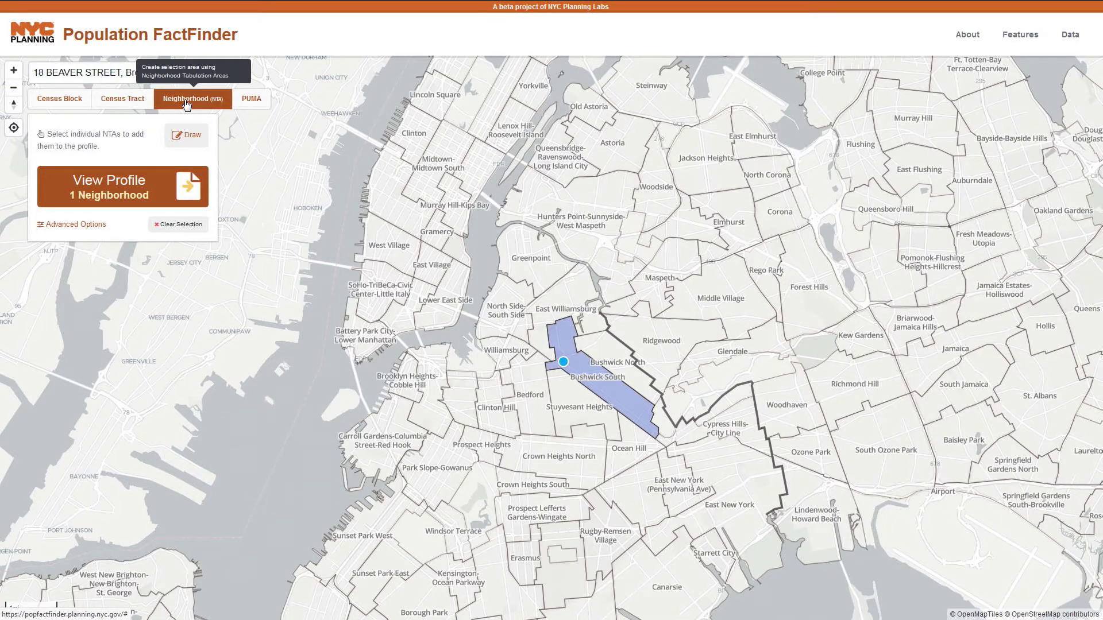
click(252, 100)
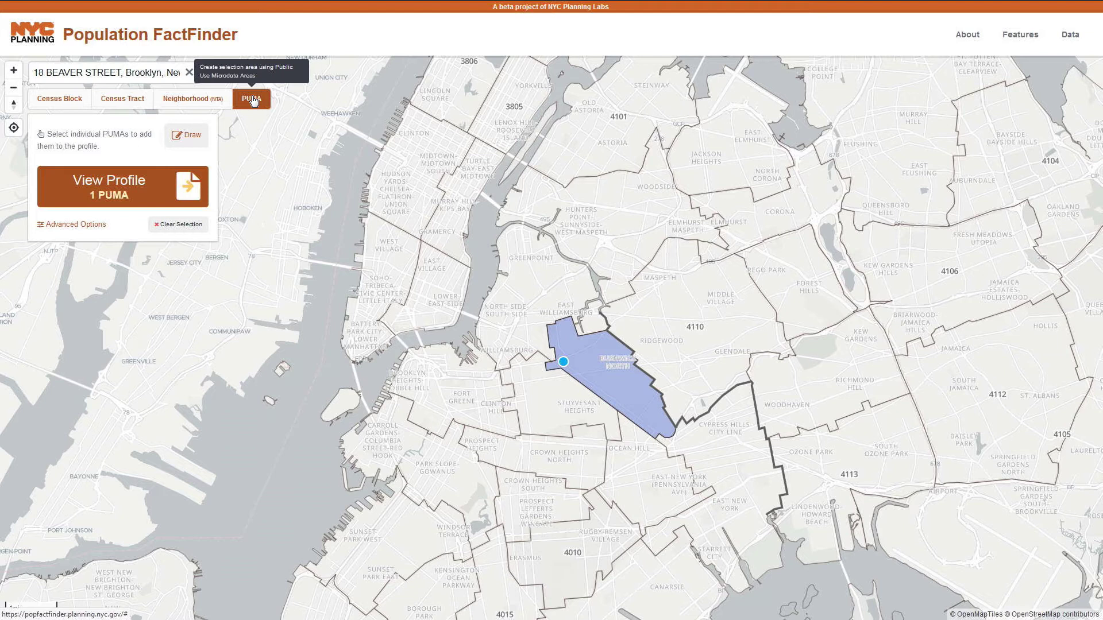
click(210, 104)
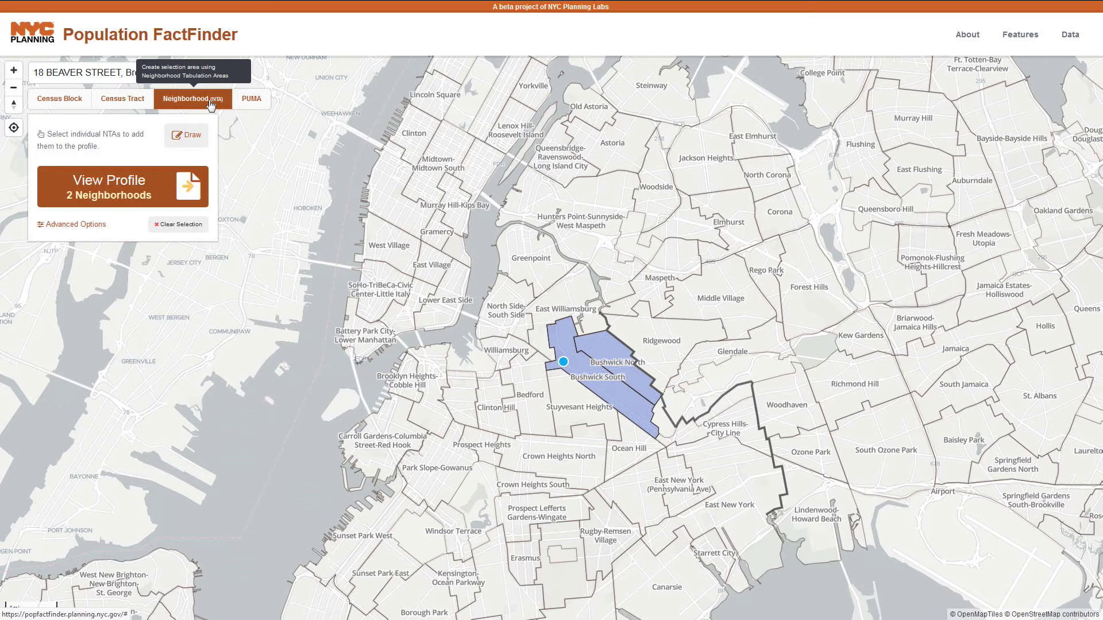
click(150, 195)
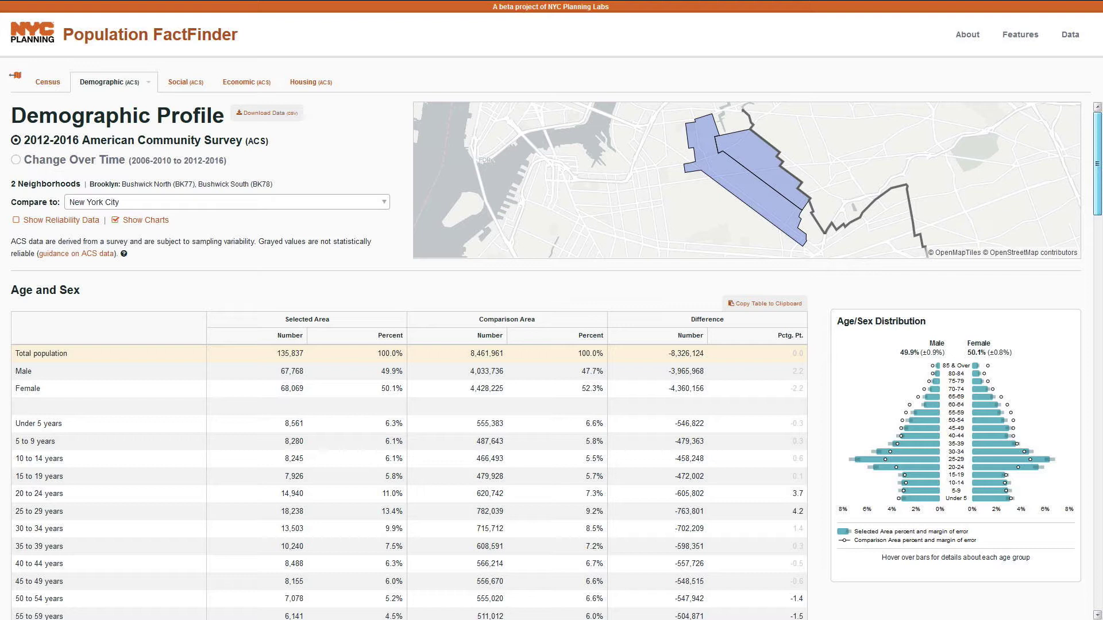
scroll(551, 359, down, 3)
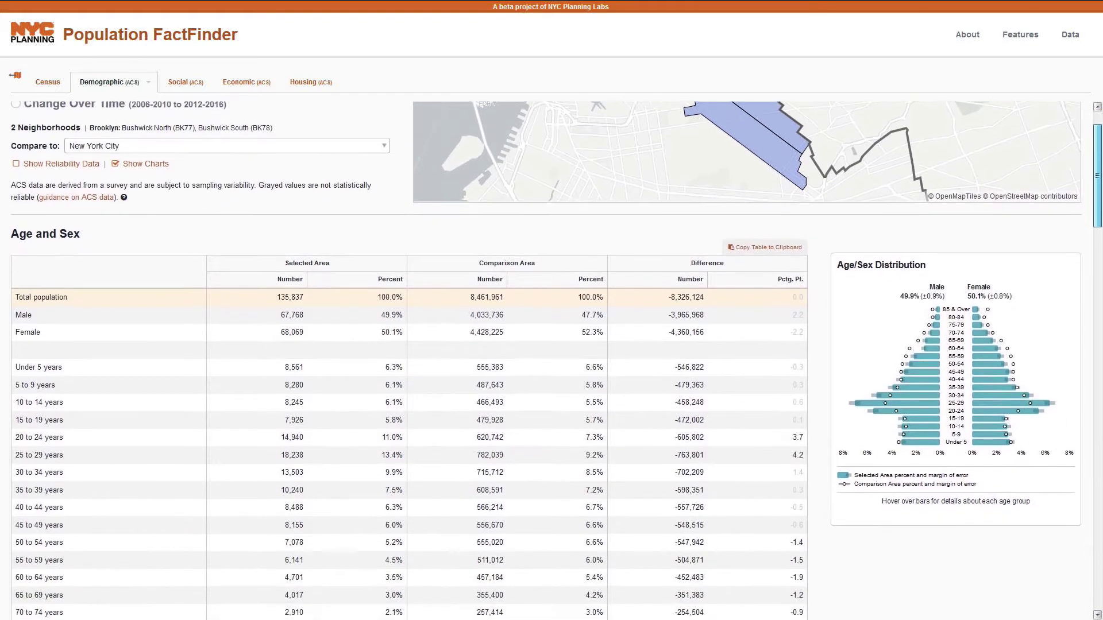
scroll(551, 358, down, 5)
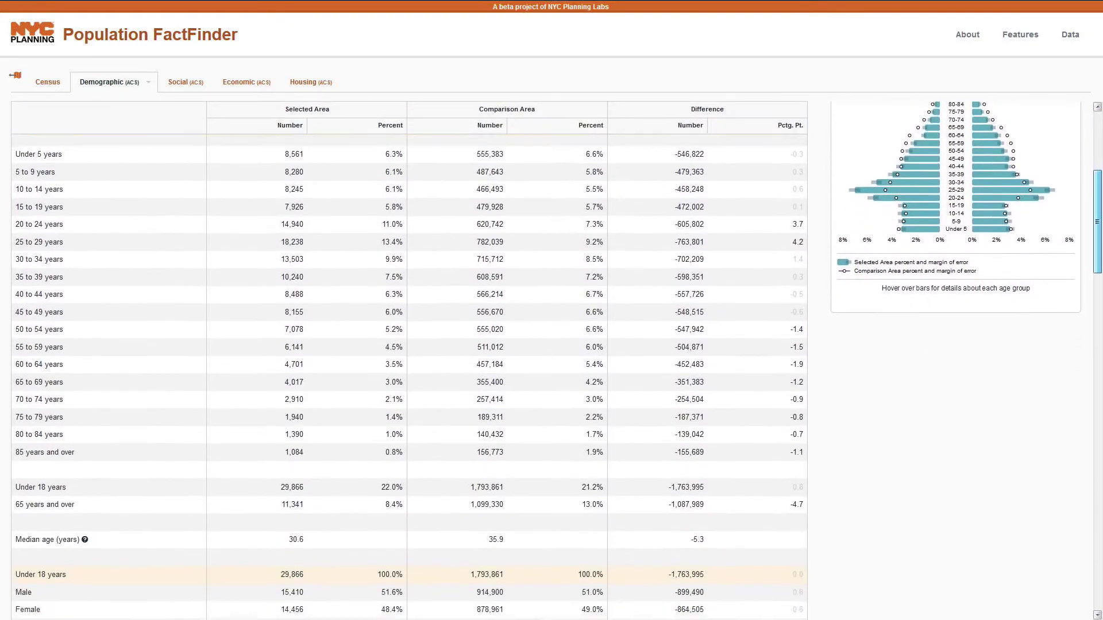
scroll(551, 359, down, 2)
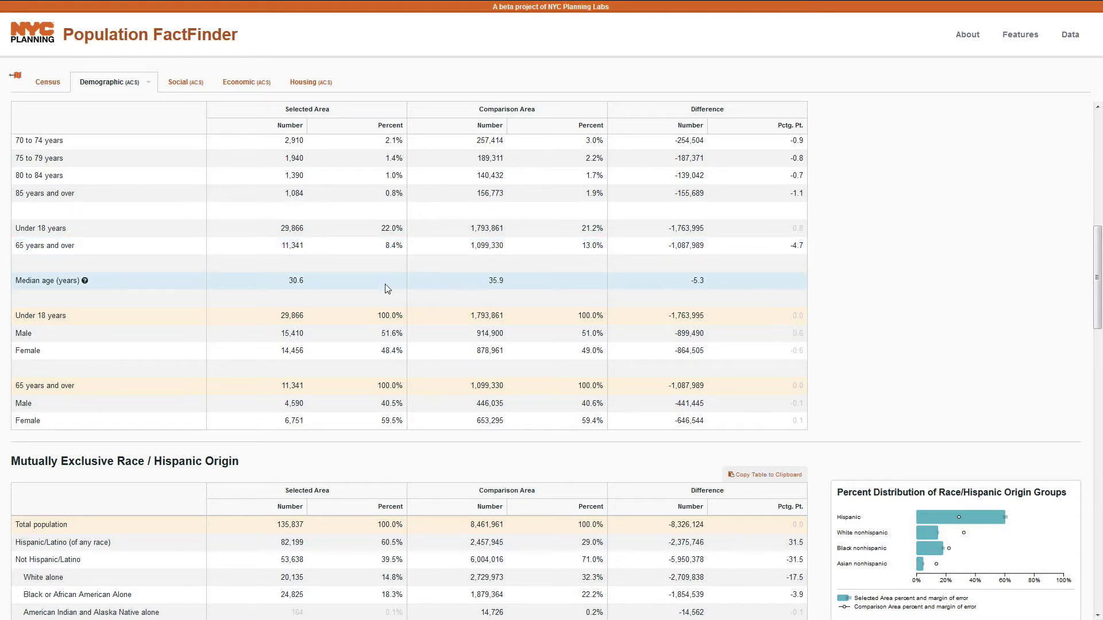
scroll(386, 288, up, 8)
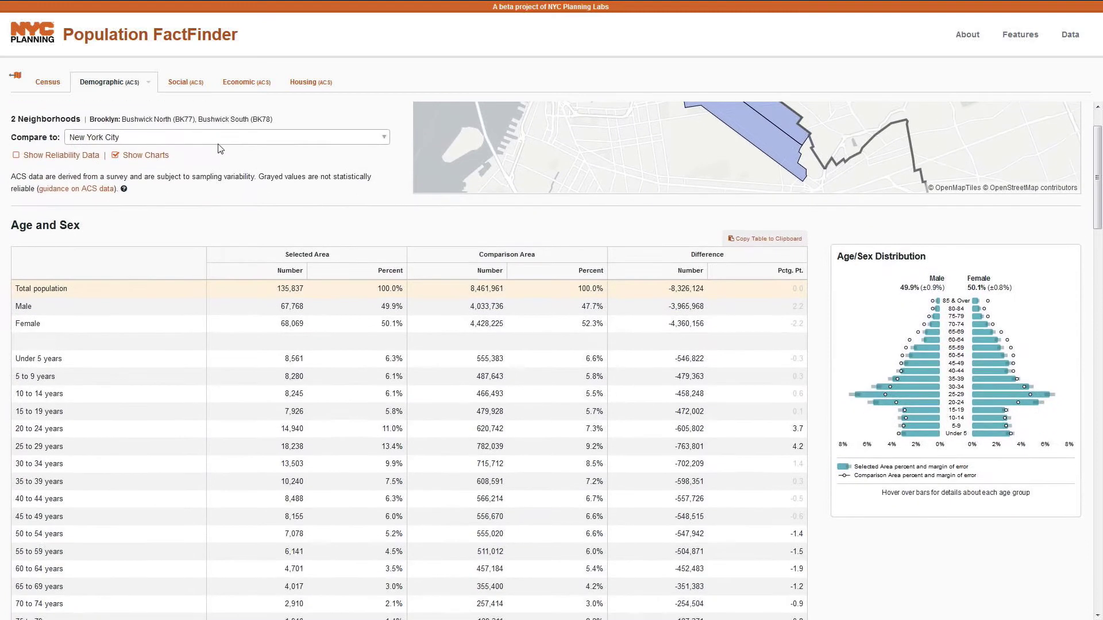
scroll(219, 148, up, 1)
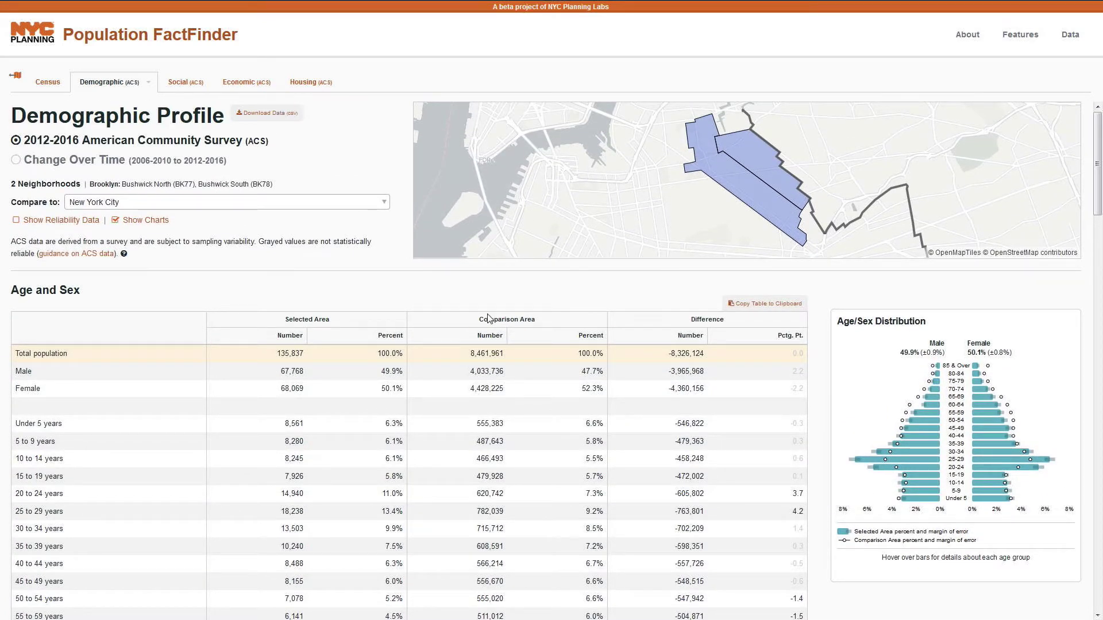
Set the Compare to area to Brighton Beach (BK19) and scroll through the tables.
click(339, 202)
text(brighton)
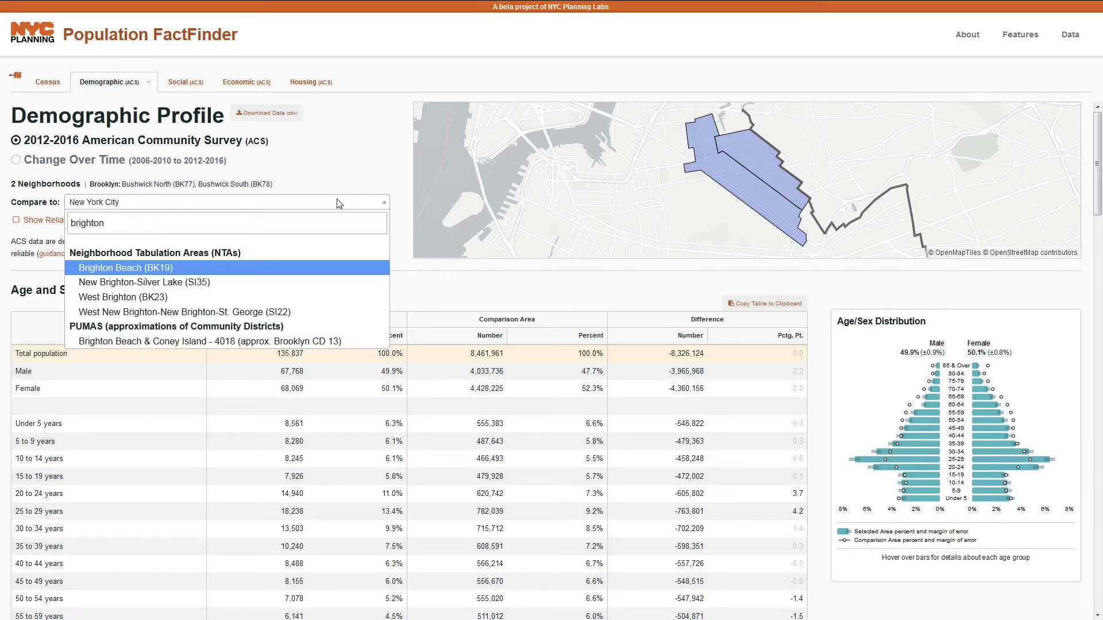
click(313, 275)
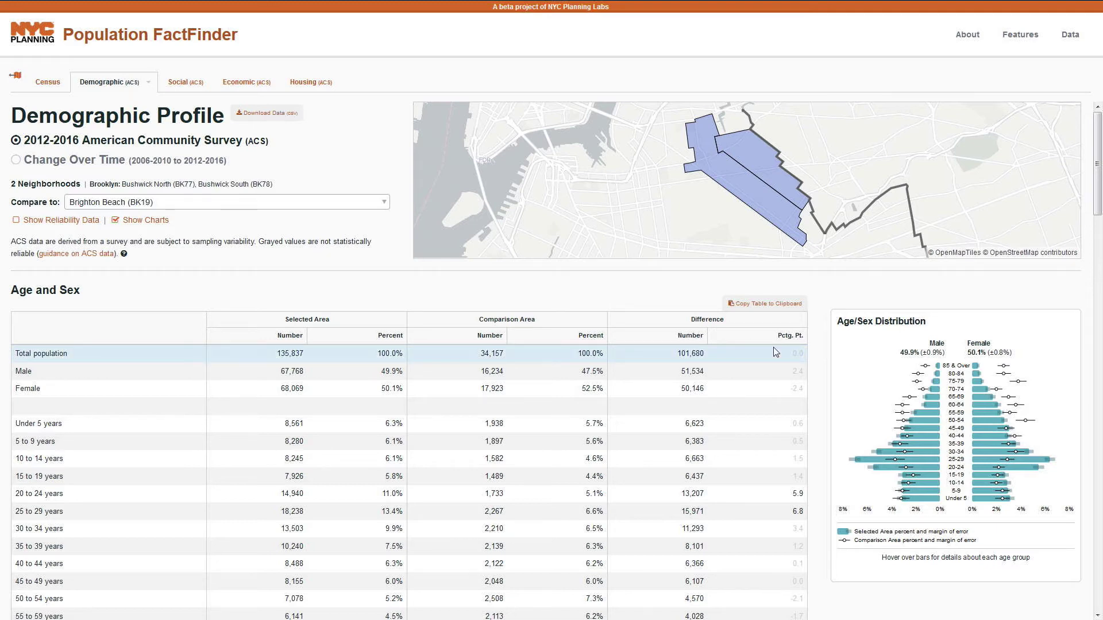
scroll(774, 352, down, 15)
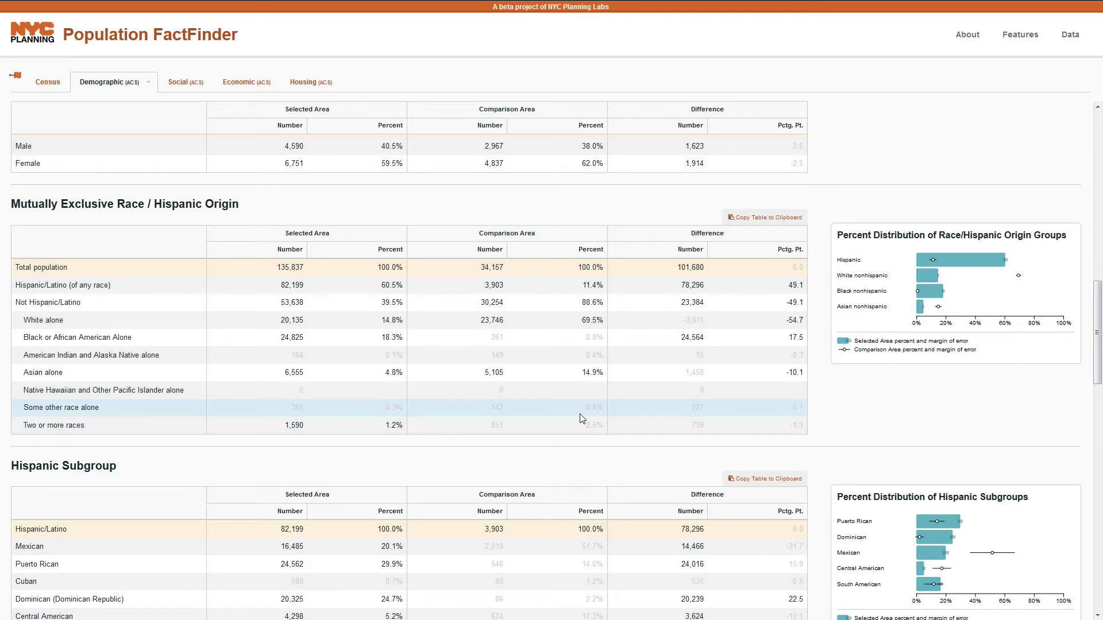
scroll(580, 413, up, 15)
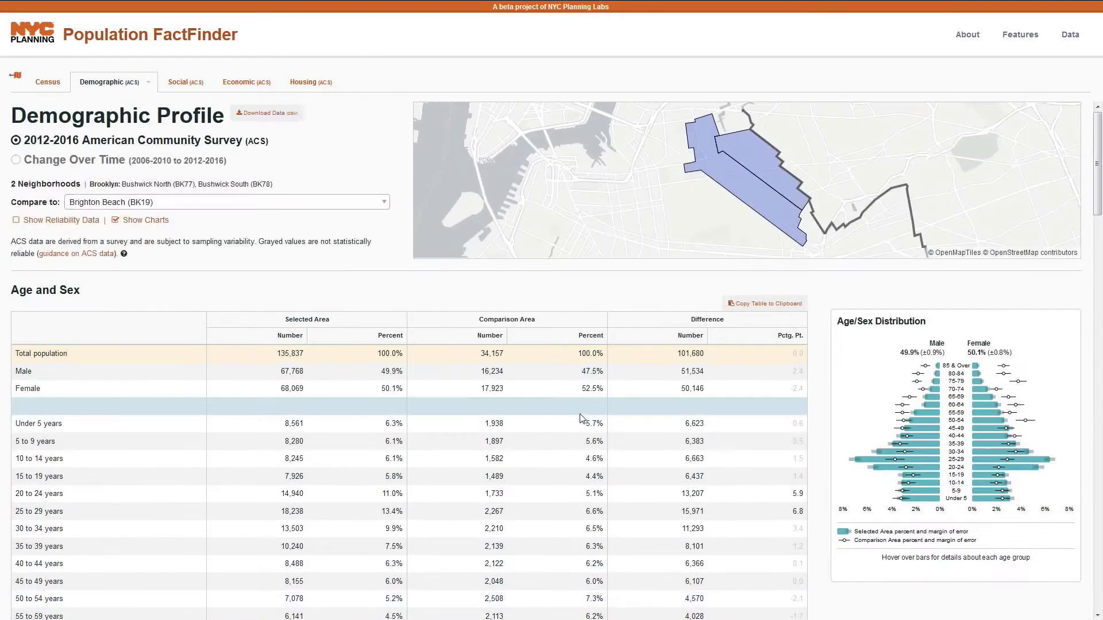
click(79, 222)
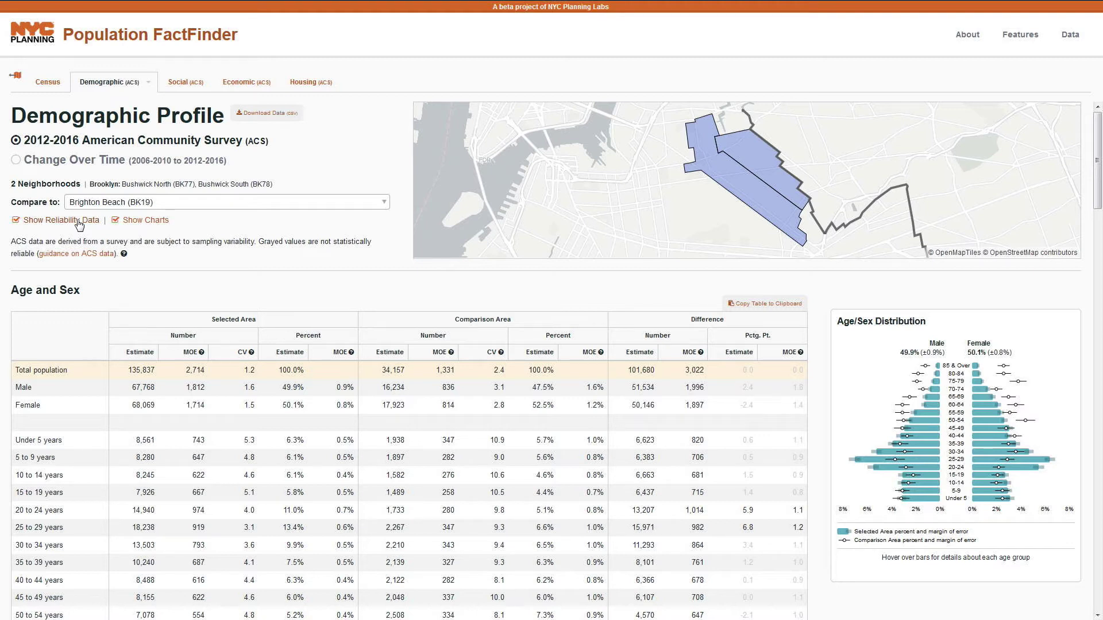
click(79, 221)
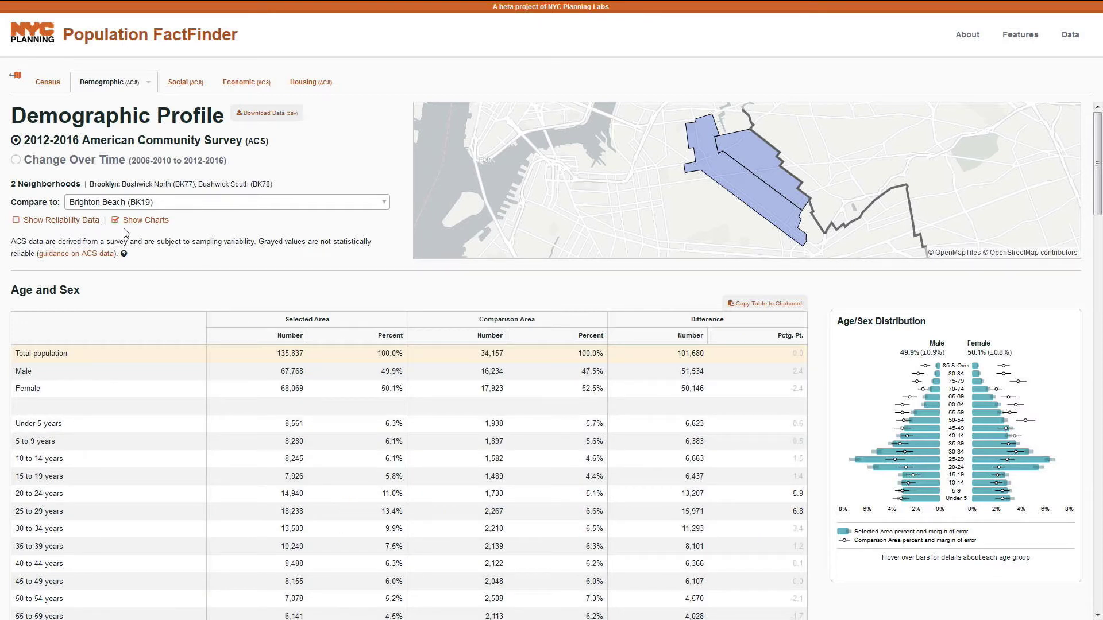
click(59, 161)
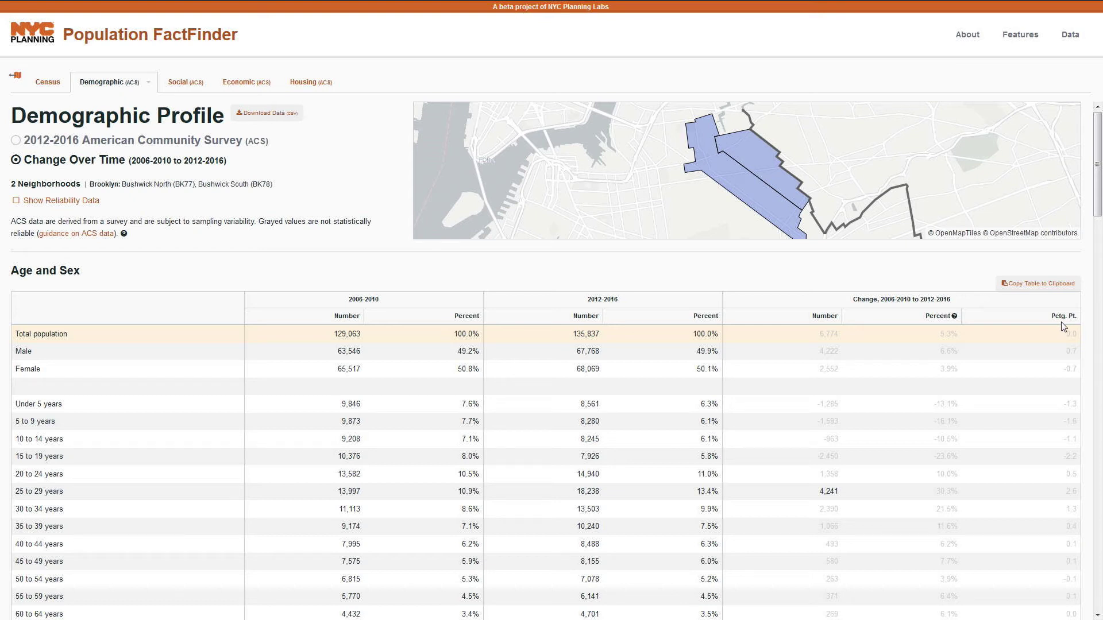
click(82, 143)
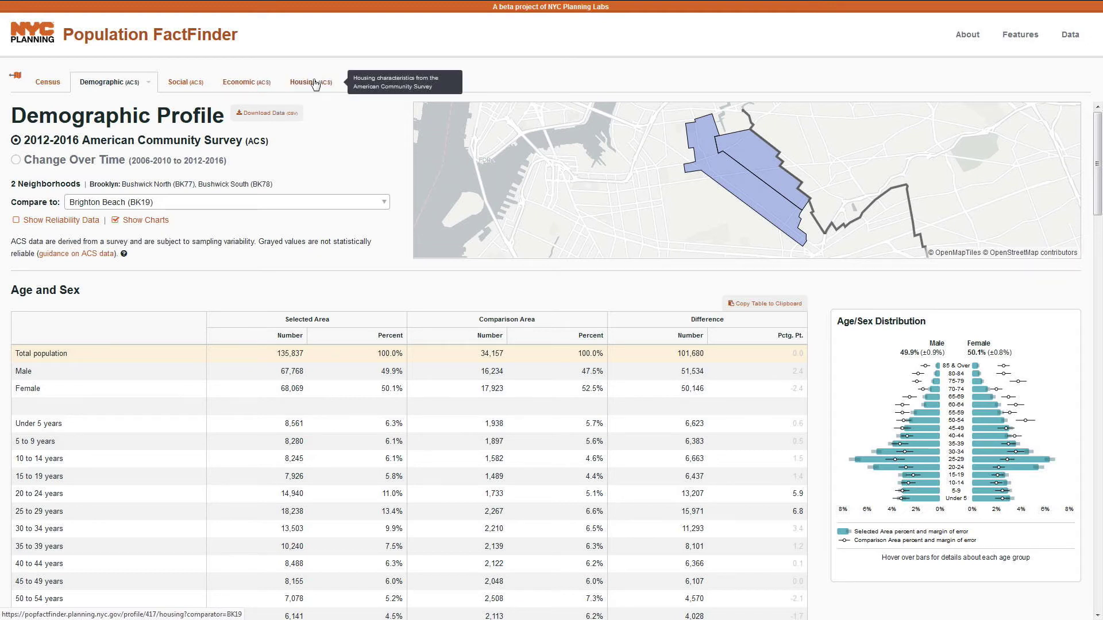
Switch to the Social profile and jump to its Place Of Birth table.
click(197, 88)
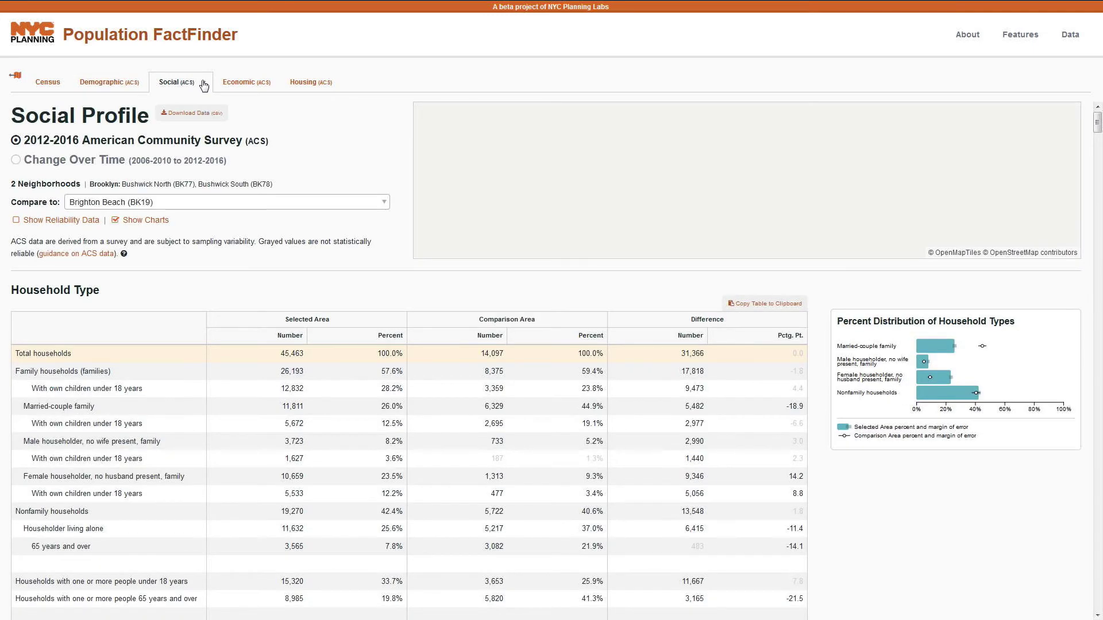
mouse_move(204, 85)
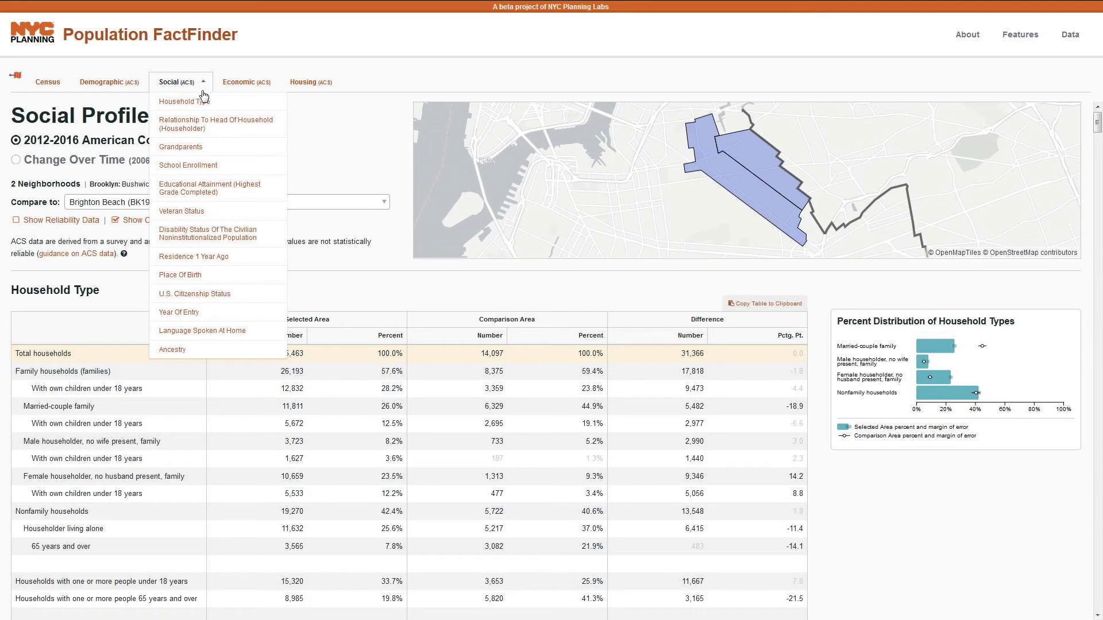
click(215, 280)
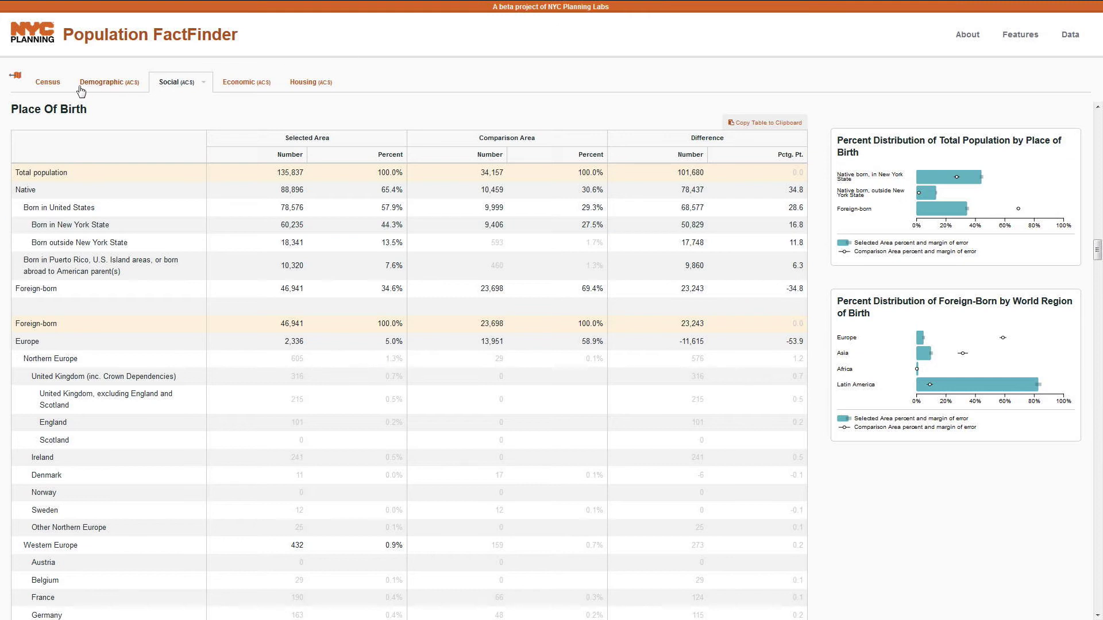
Switch to the 2010 Census profile and show Change Over Time 2000 to 2010.
click(48, 82)
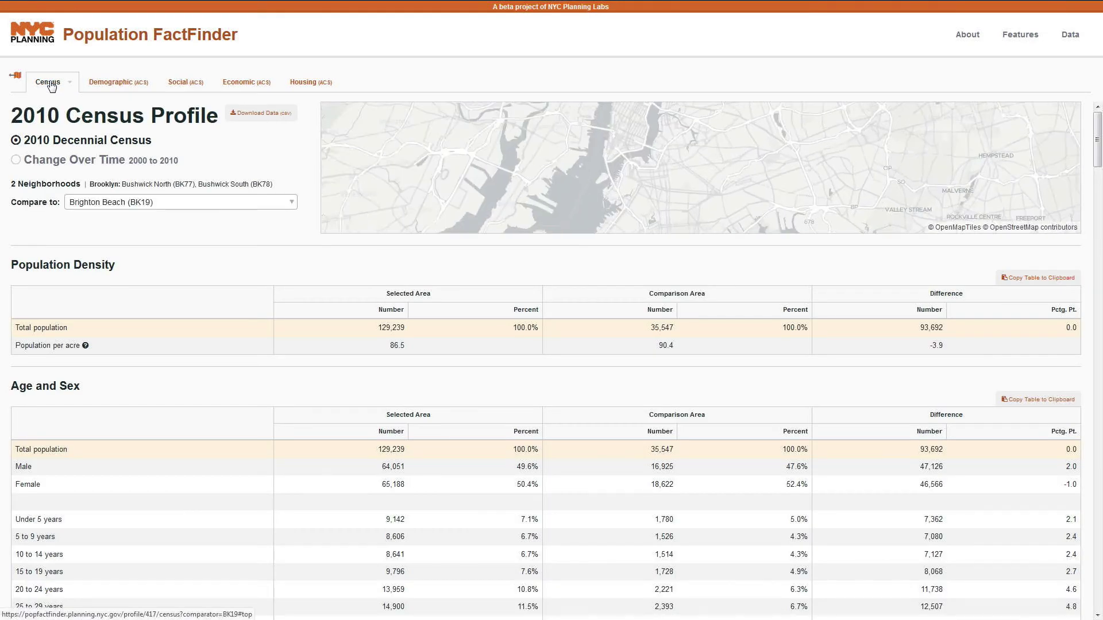
click(70, 85)
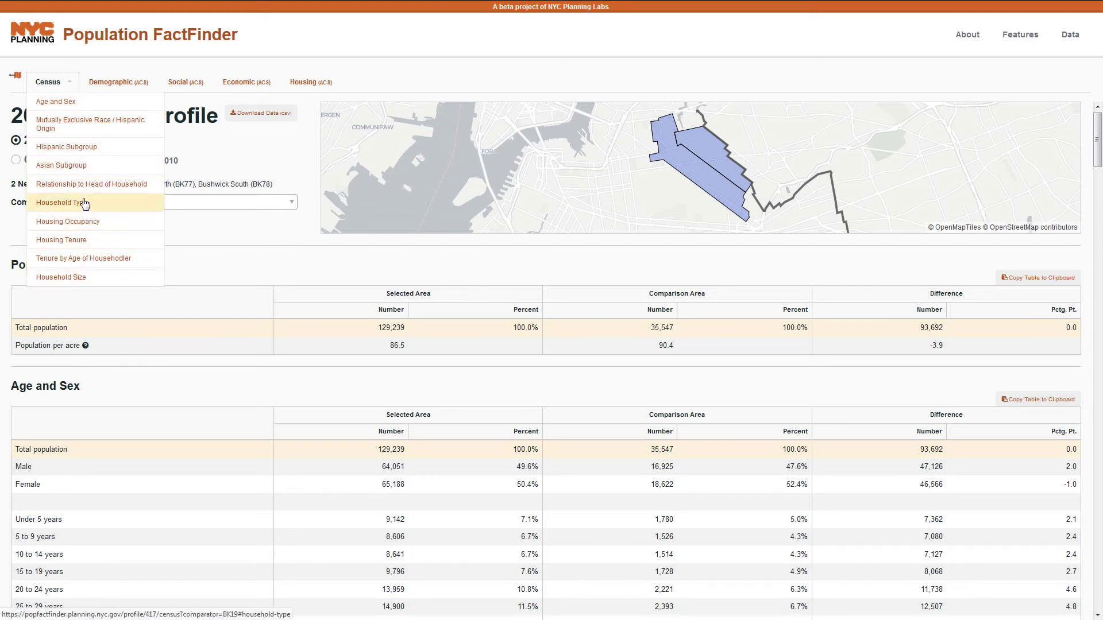
click(71, 86)
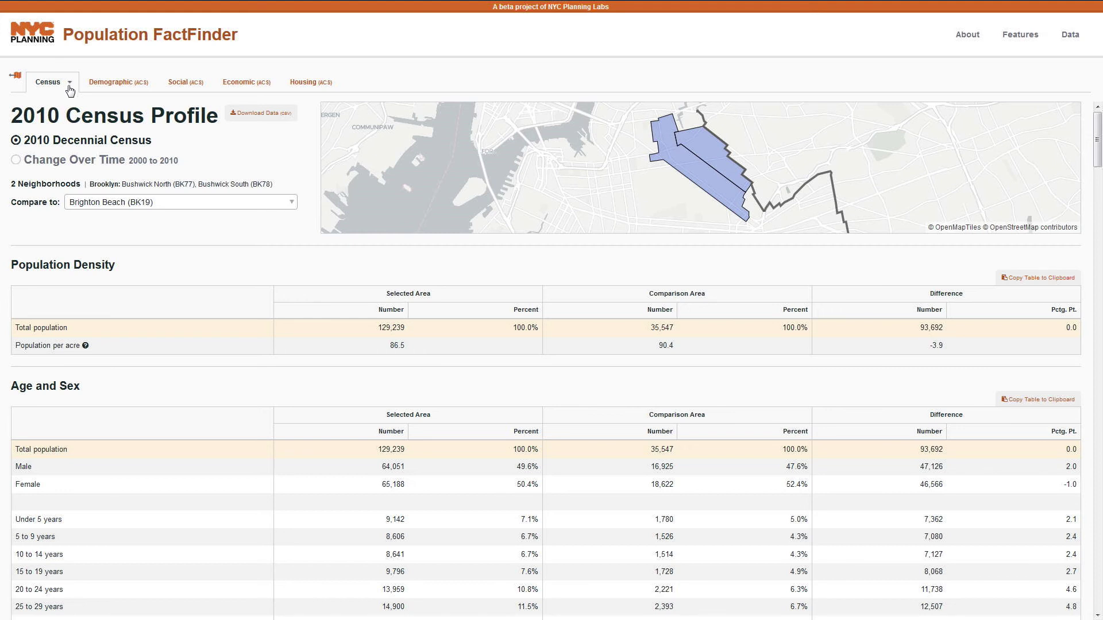
click(81, 170)
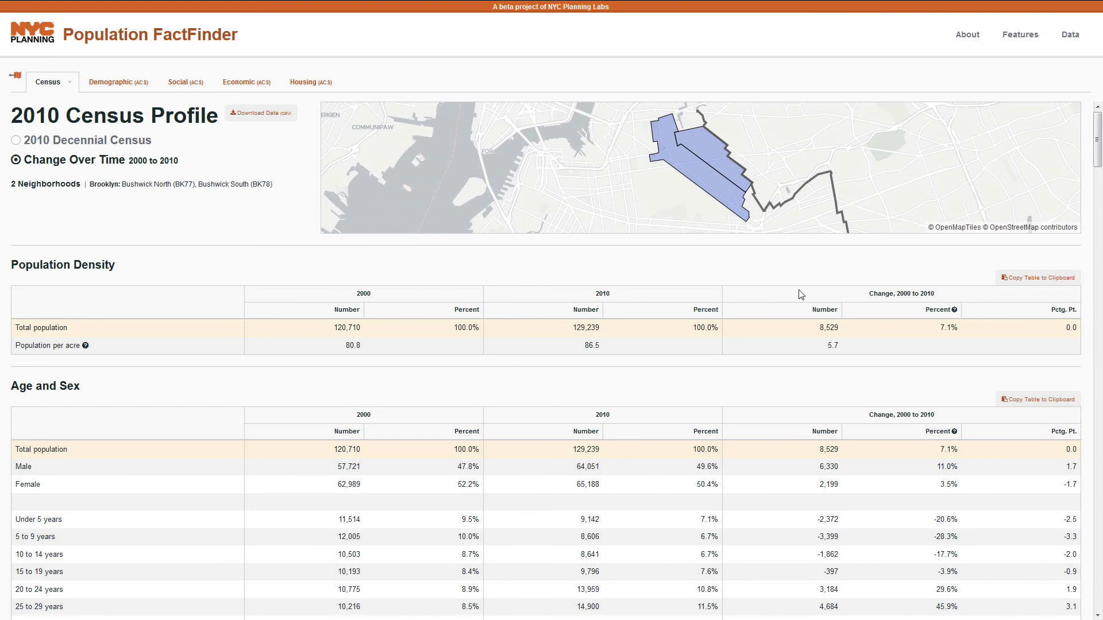
Leave fullscreen and go back to the map selection of the two Bushwick neighborhoods.
key(F11)
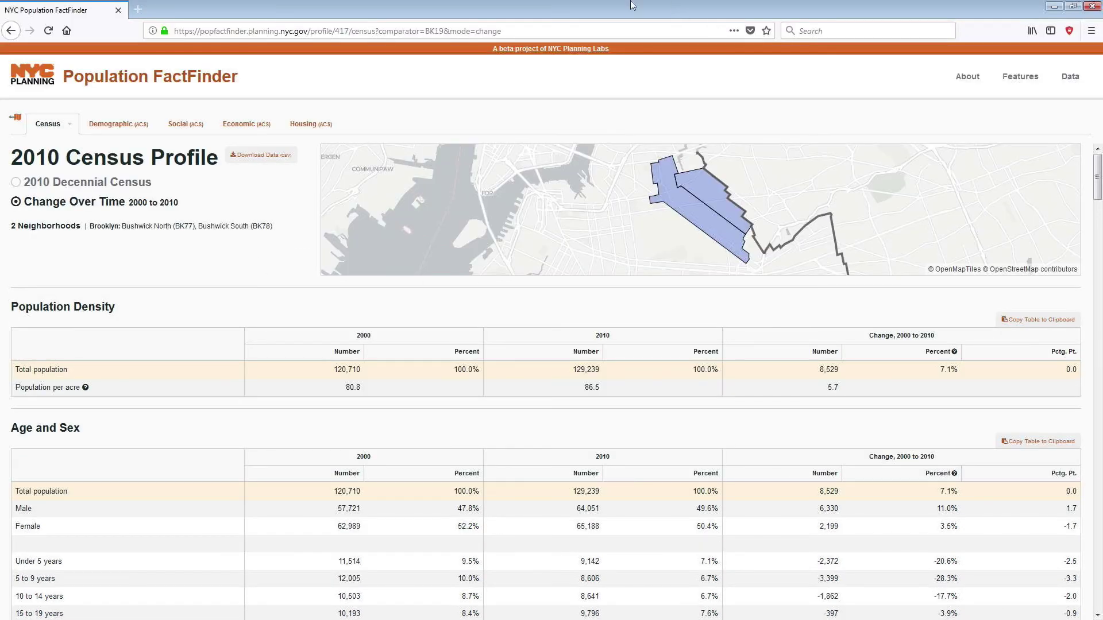
click(623, 34)
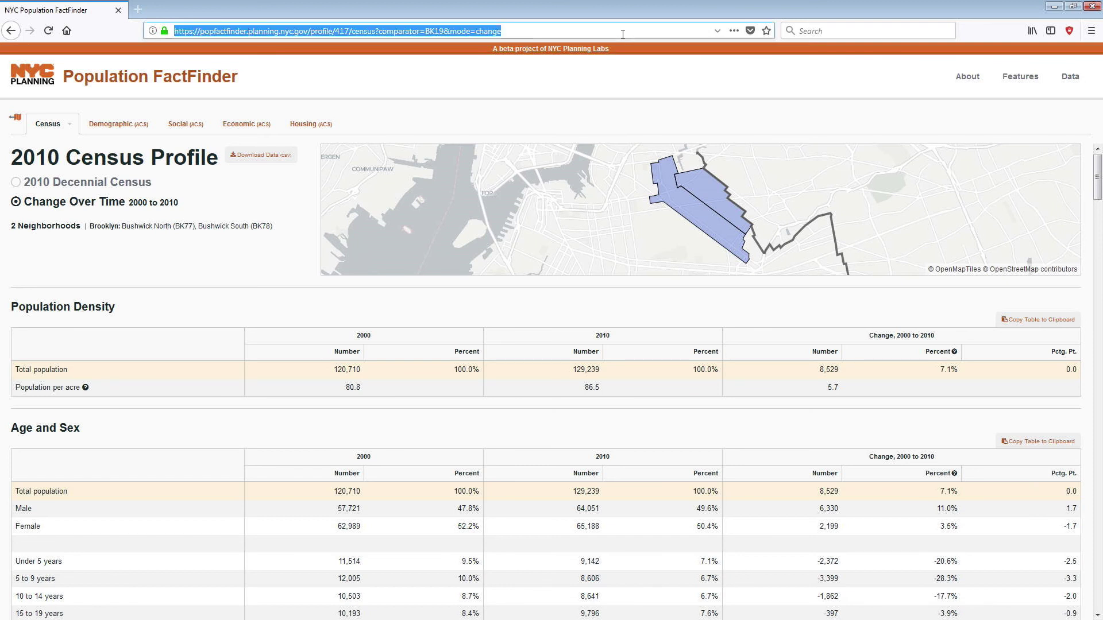
click(635, 111)
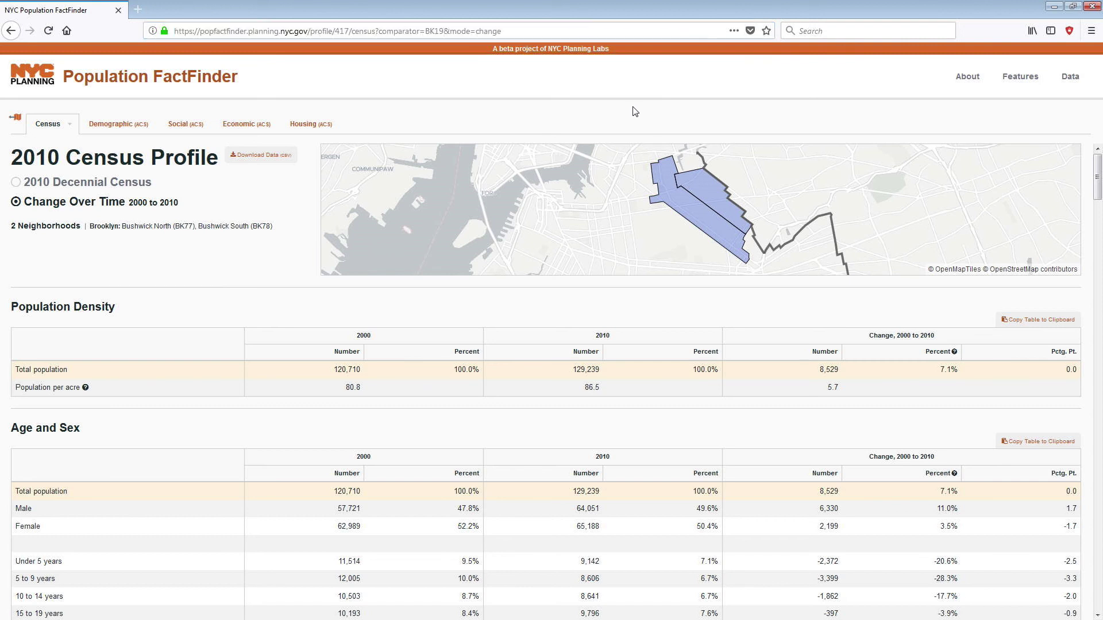
mouse_move(699, 218)
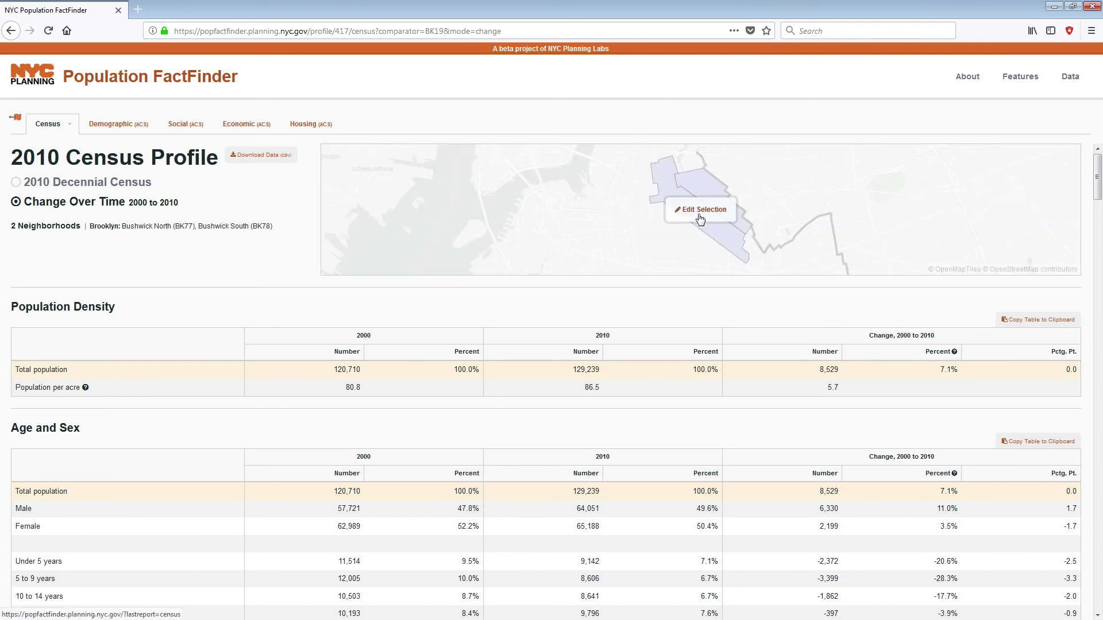
click(17, 116)
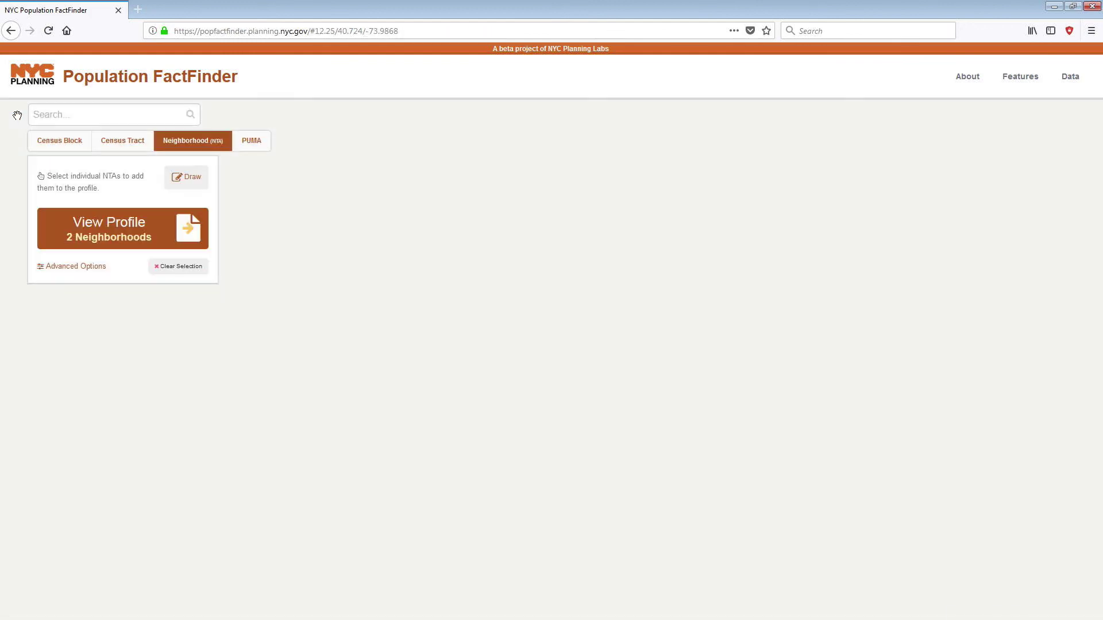